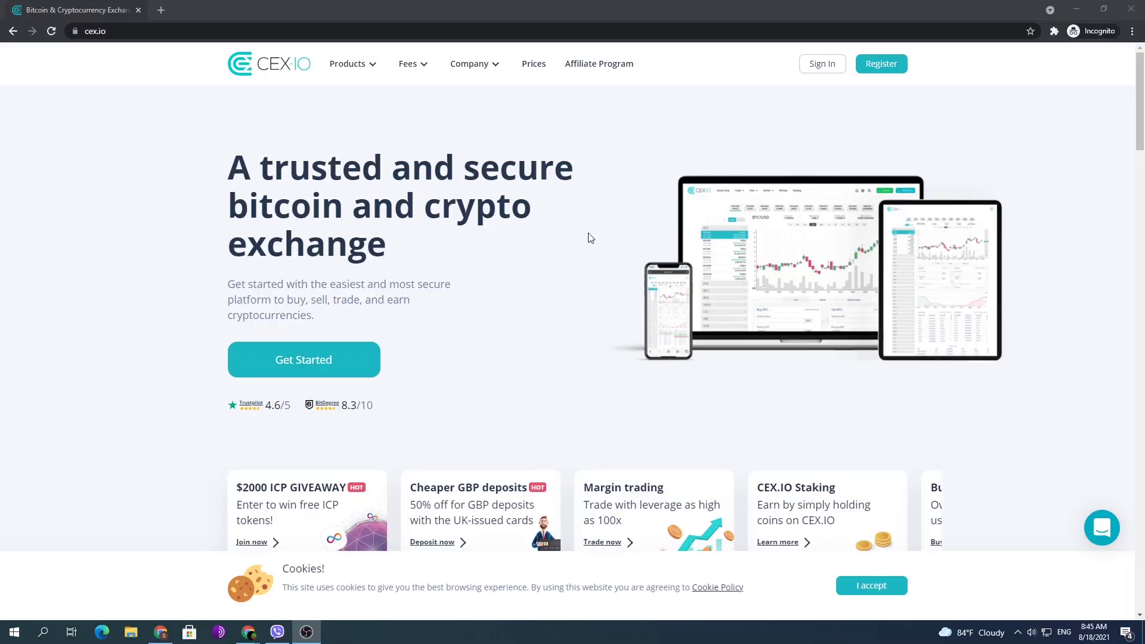
# Open the CEX.IO registration form and start filling the email and country fields.
pyautogui.scroll(-5, 571, 243)
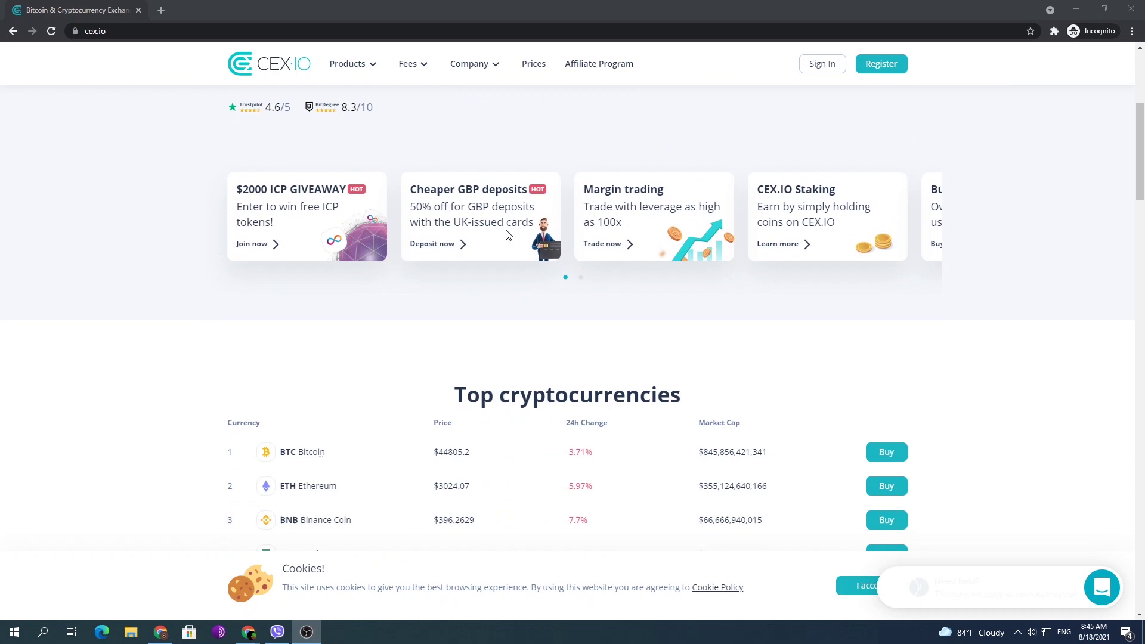
pyautogui.scroll(-2, 417, 238)
pyautogui.scroll(7, 635, 246)
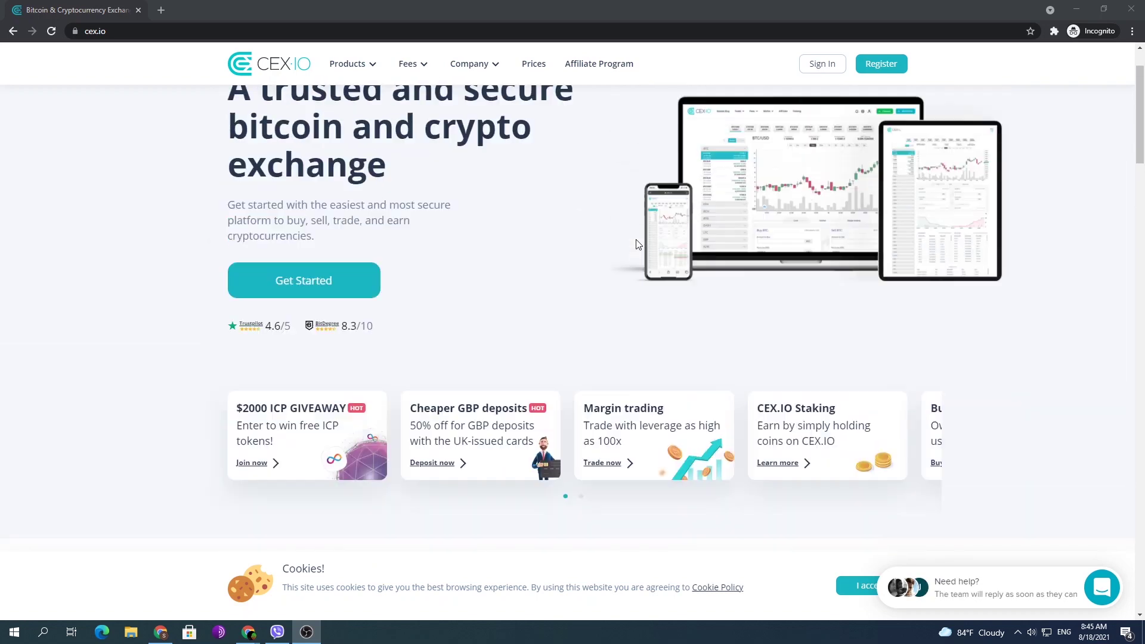
pyautogui.click(892, 69)
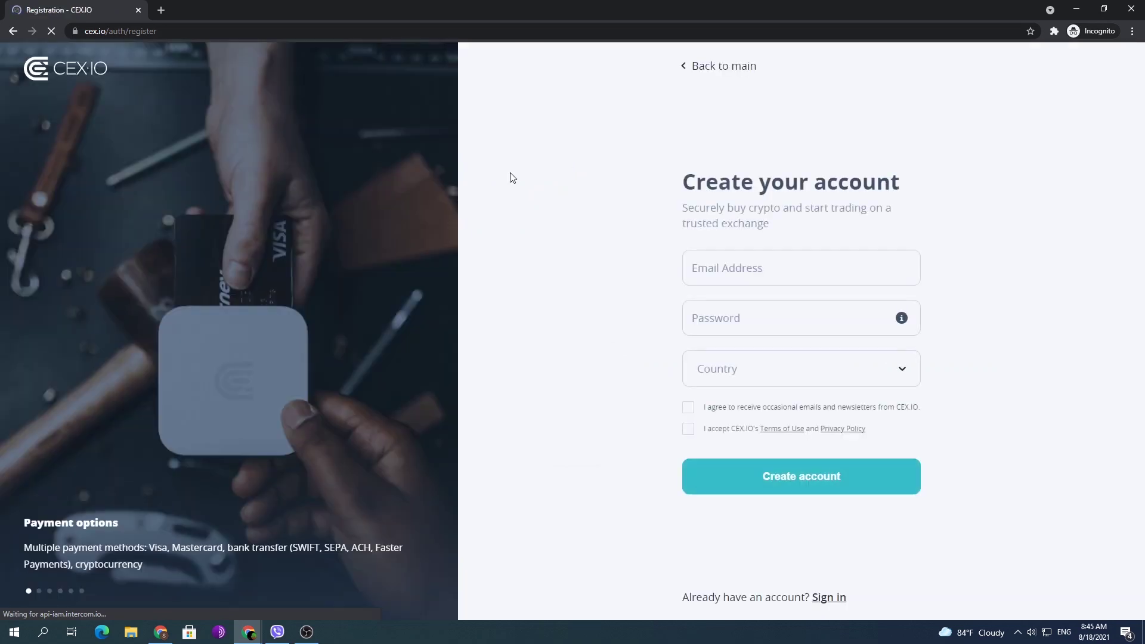
pyautogui.click(741, 266)
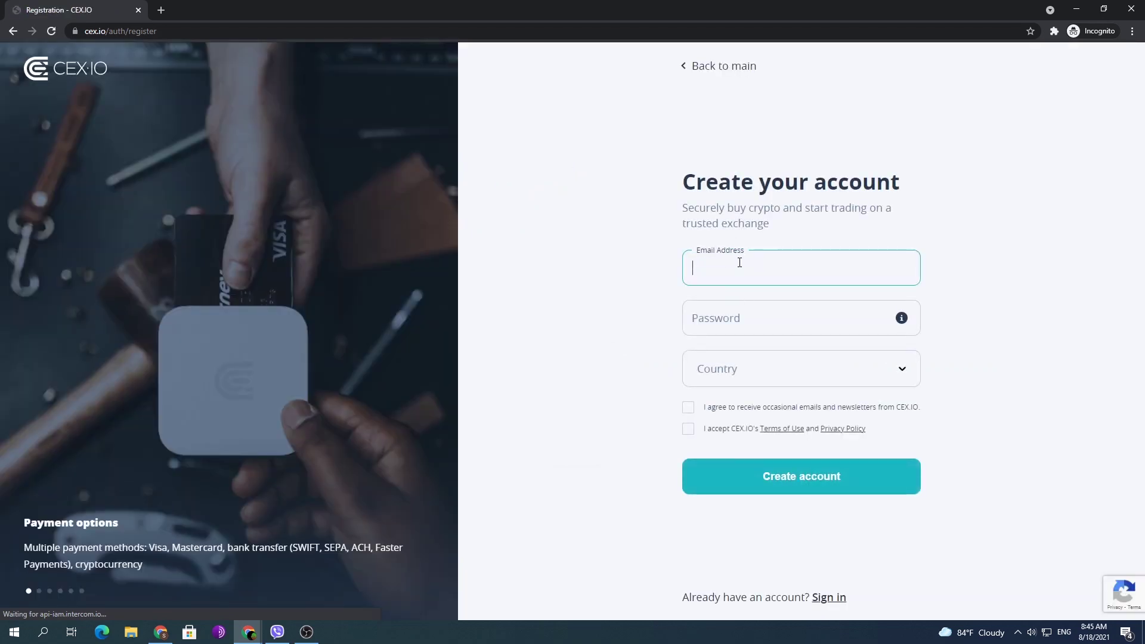
pyautogui.click(739, 326)
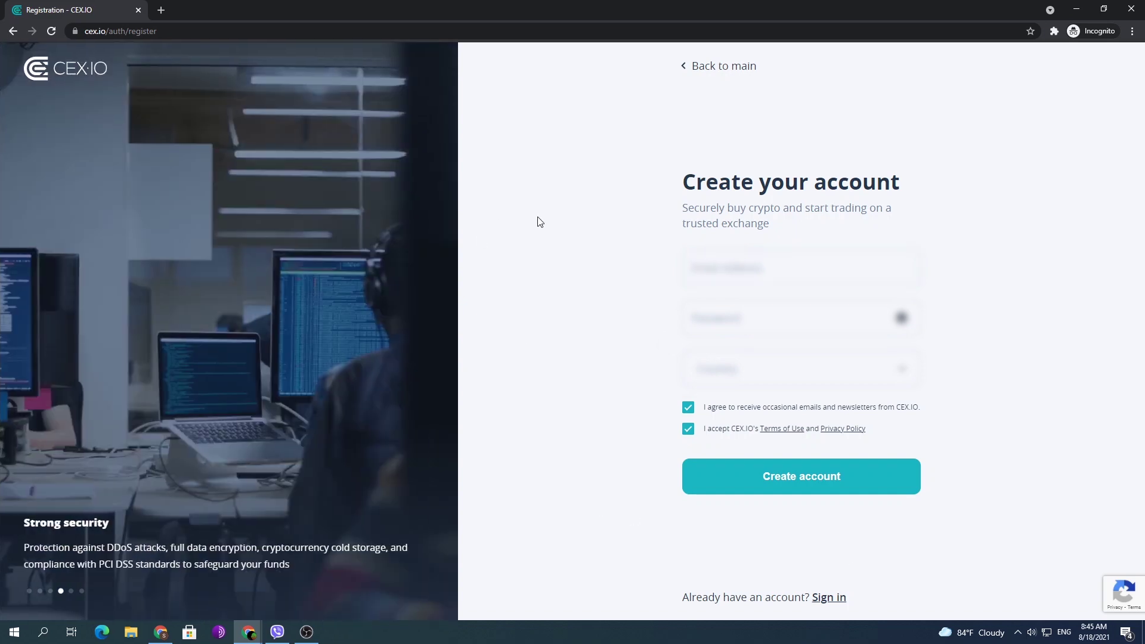
# Enter the account's Gmail address and password, then open a new tab for the confirmation email.
pyautogui.click(741, 266)
pyautogui.write('user@gmail.com')
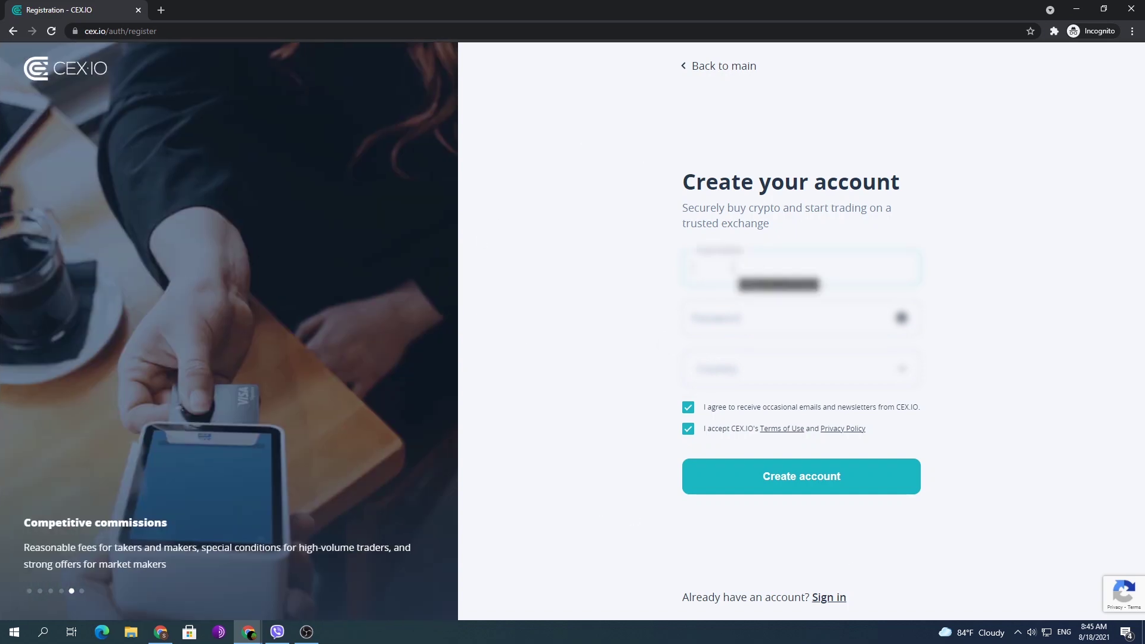
pyautogui.click(739, 317)
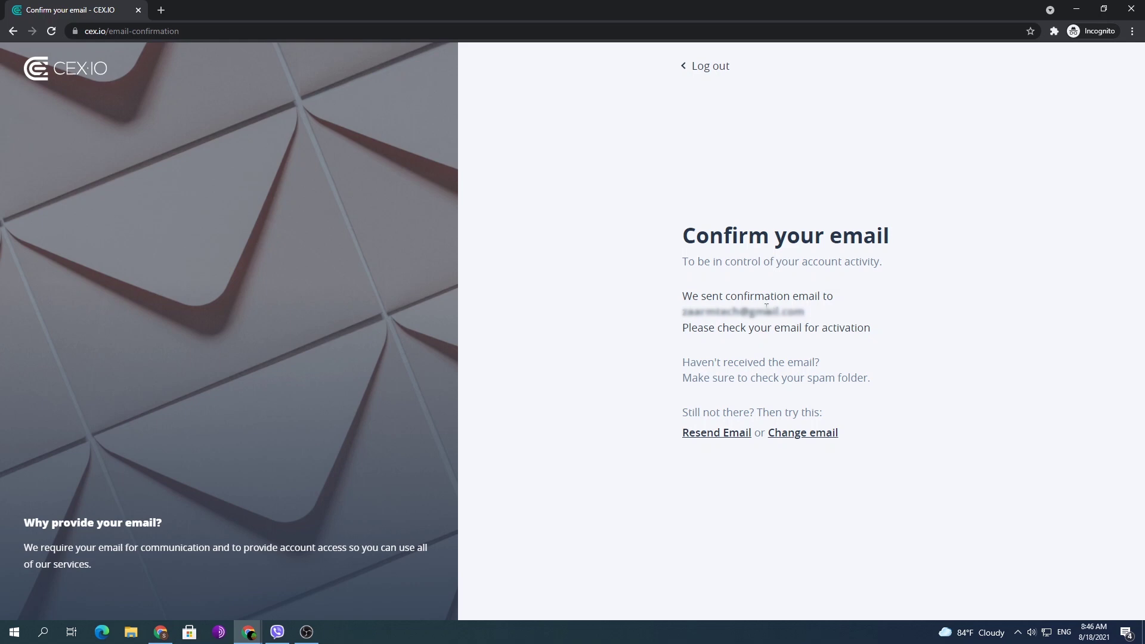
pyautogui.click(161, 10)
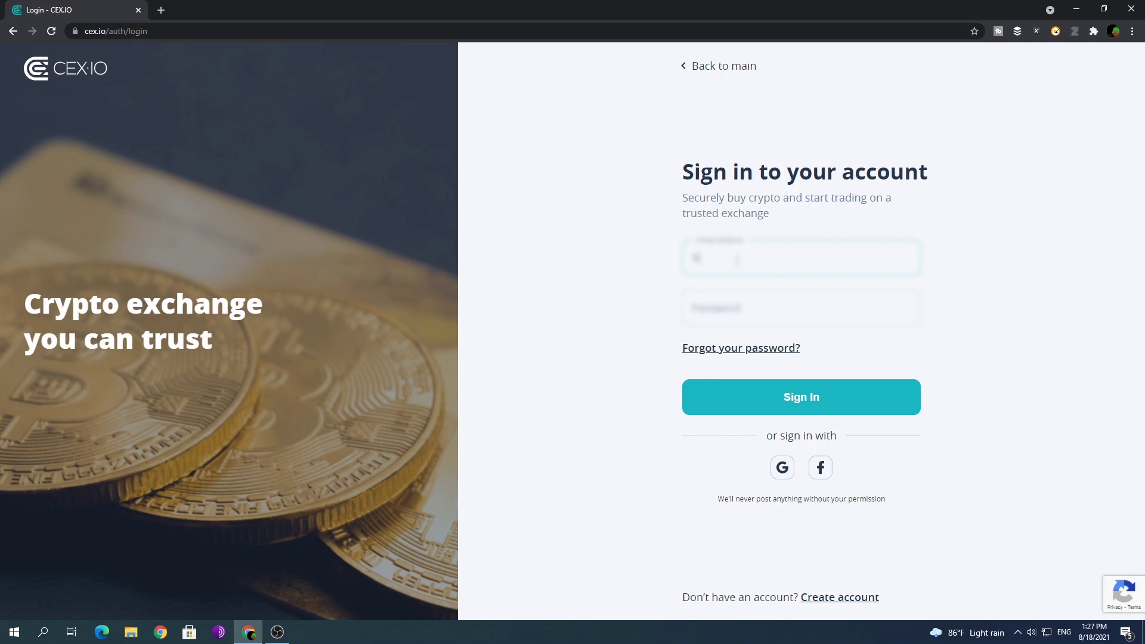
# Sign in with the account e-mail and password, then enter the Google Authenticator code.
pyautogui.write('@gmail')
pyautogui.click(743, 319)
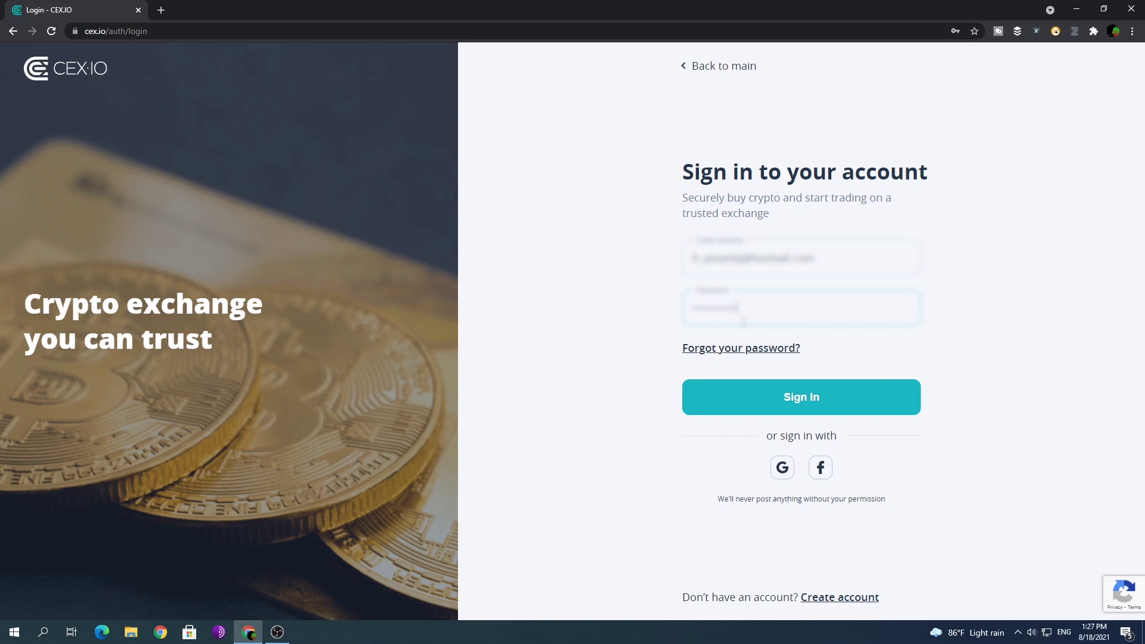
pyautogui.click(800, 401)
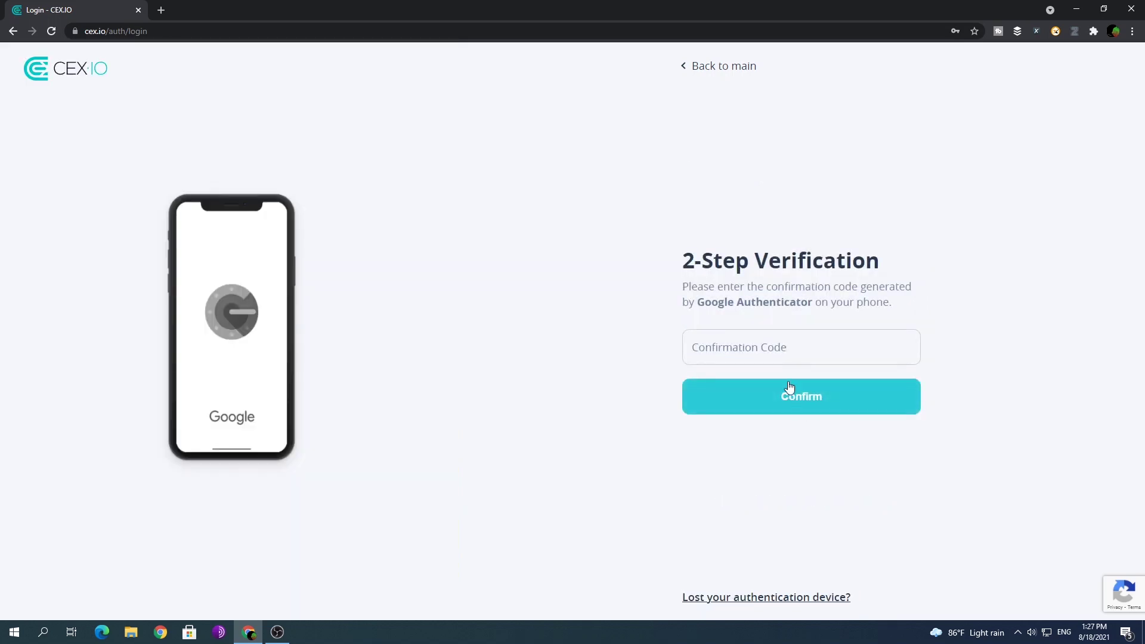
pyautogui.click(781, 344)
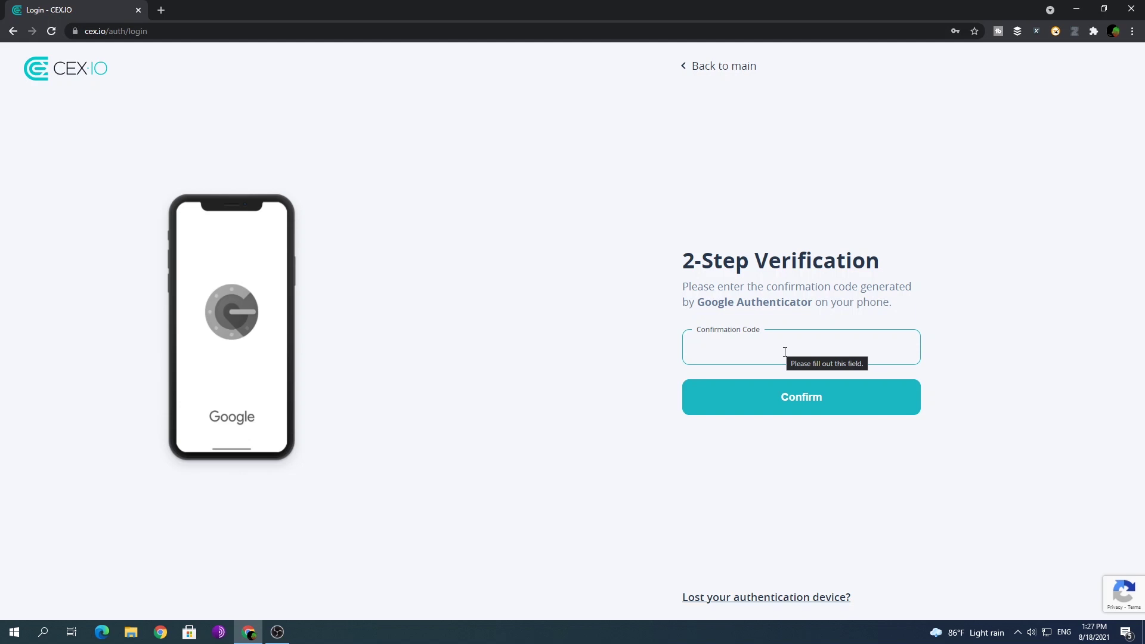
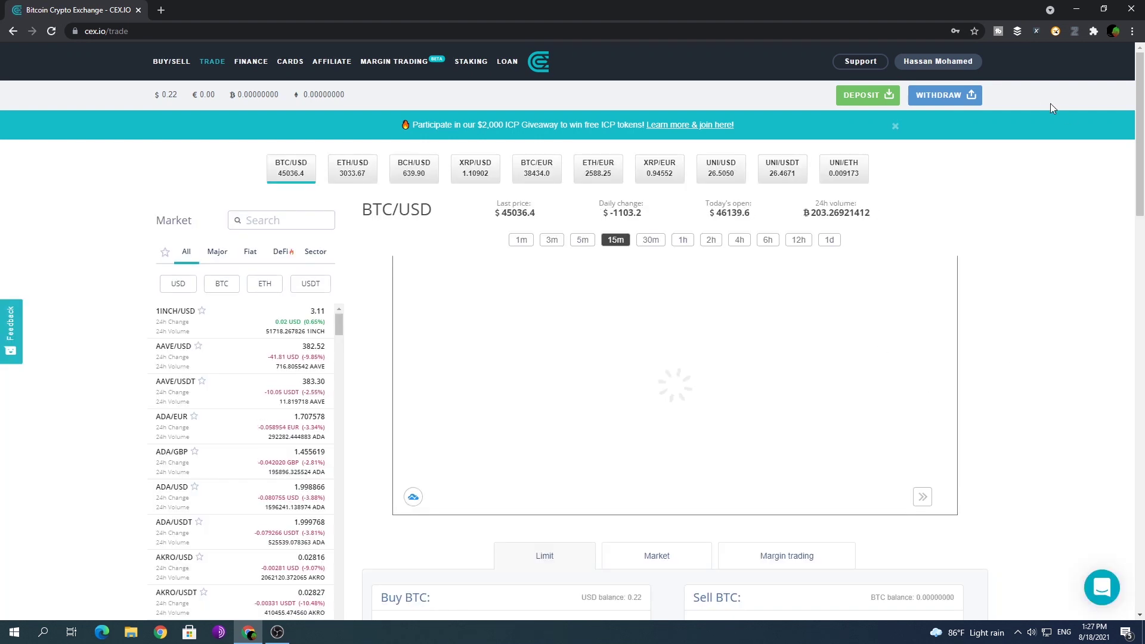
# Review the Profile Security tab, where 2FA status shows Enabled.
pyautogui.click(944, 65)
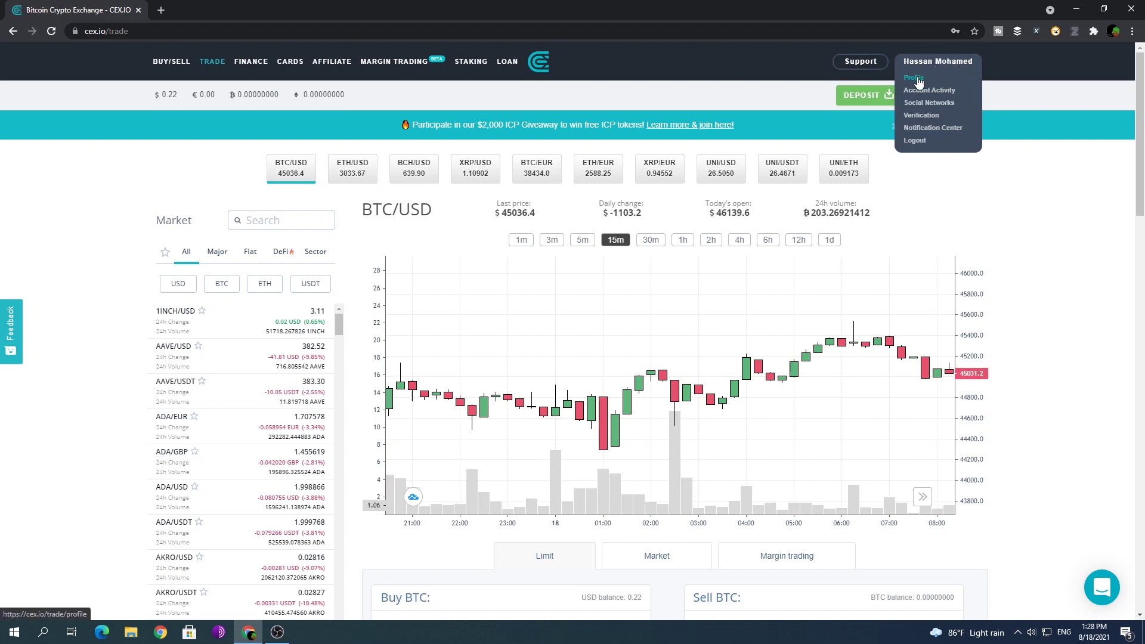
pyautogui.click(915, 79)
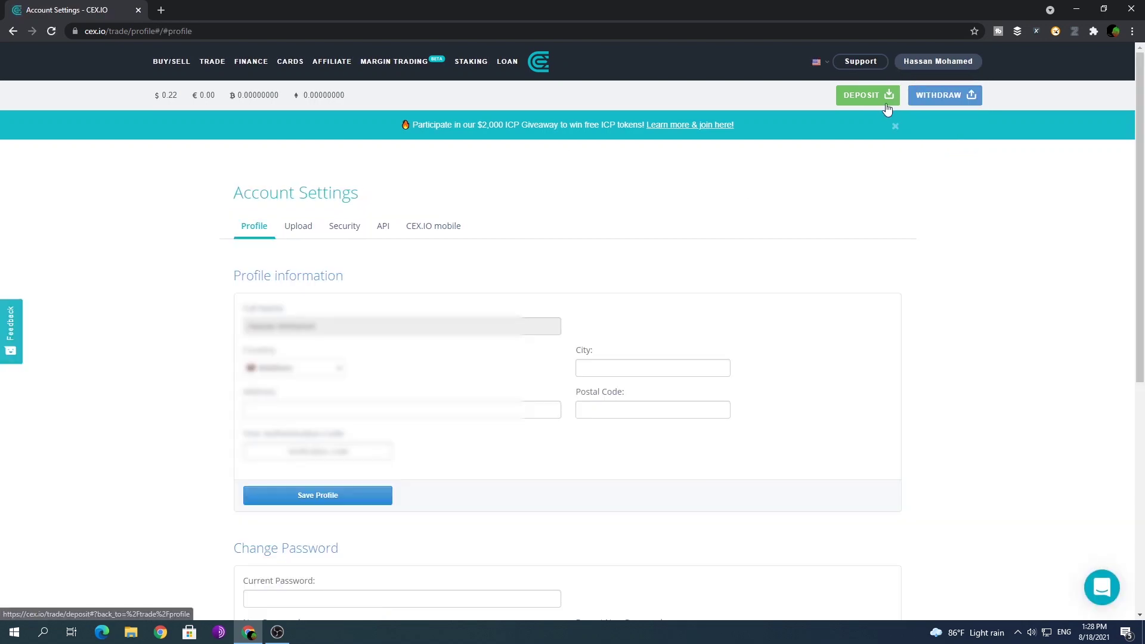
pyautogui.click(350, 233)
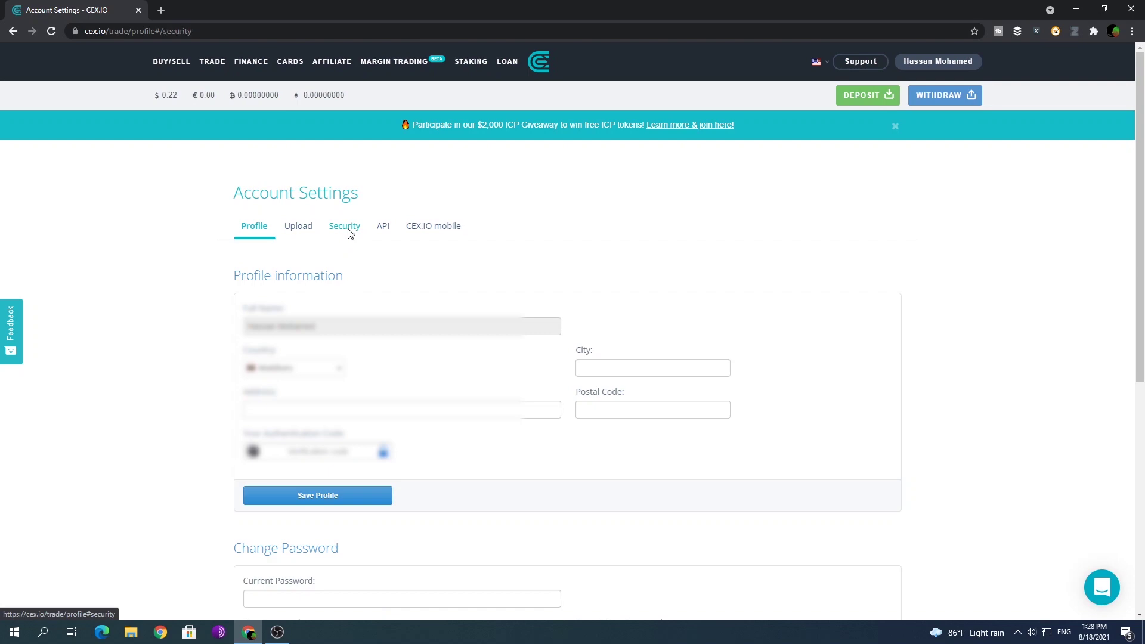
pyautogui.scroll(-5, 464, 275)
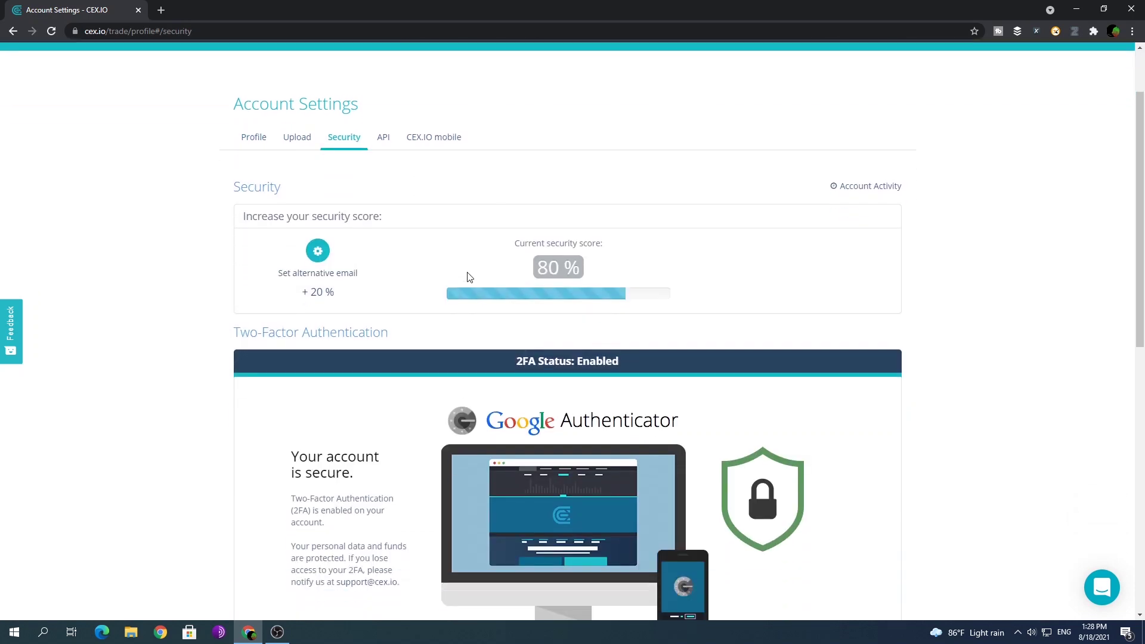
pyautogui.scroll(2, 412, 274)
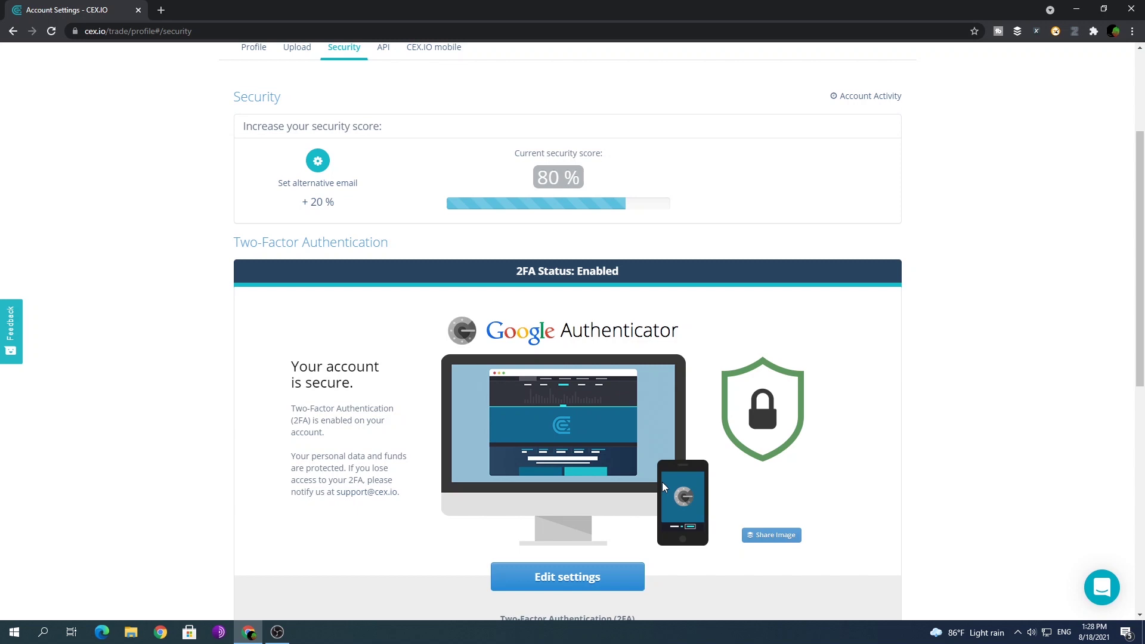
pyautogui.moveTo(510, 278)
pyautogui.mouseDown()
pyautogui.moveTo(633, 276)
pyautogui.moveTo(501, 274)
pyautogui.mouseUp()
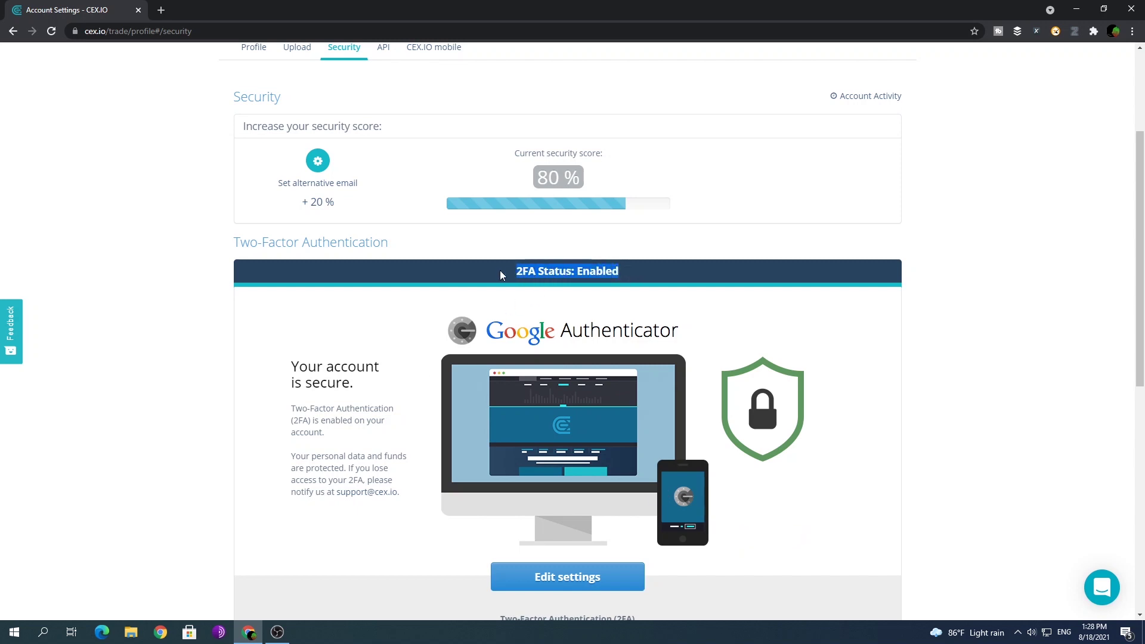
pyautogui.click(620, 275)
# Go to the Verification page from the account menu.
pyautogui.scroll(3, 602, 298)
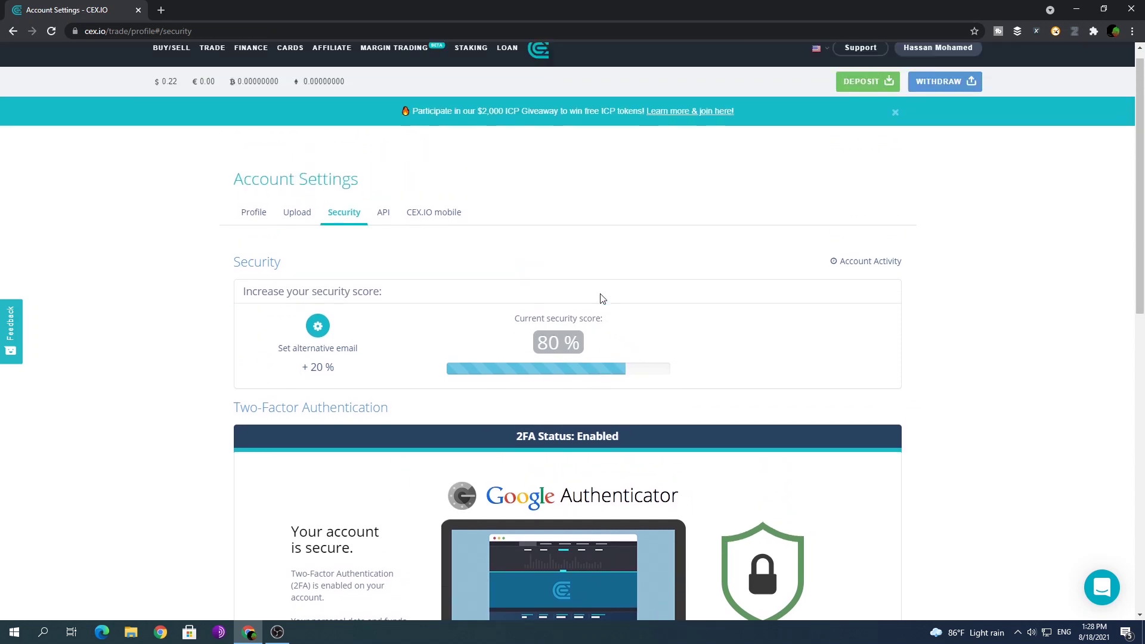
pyautogui.moveTo(909, 67)
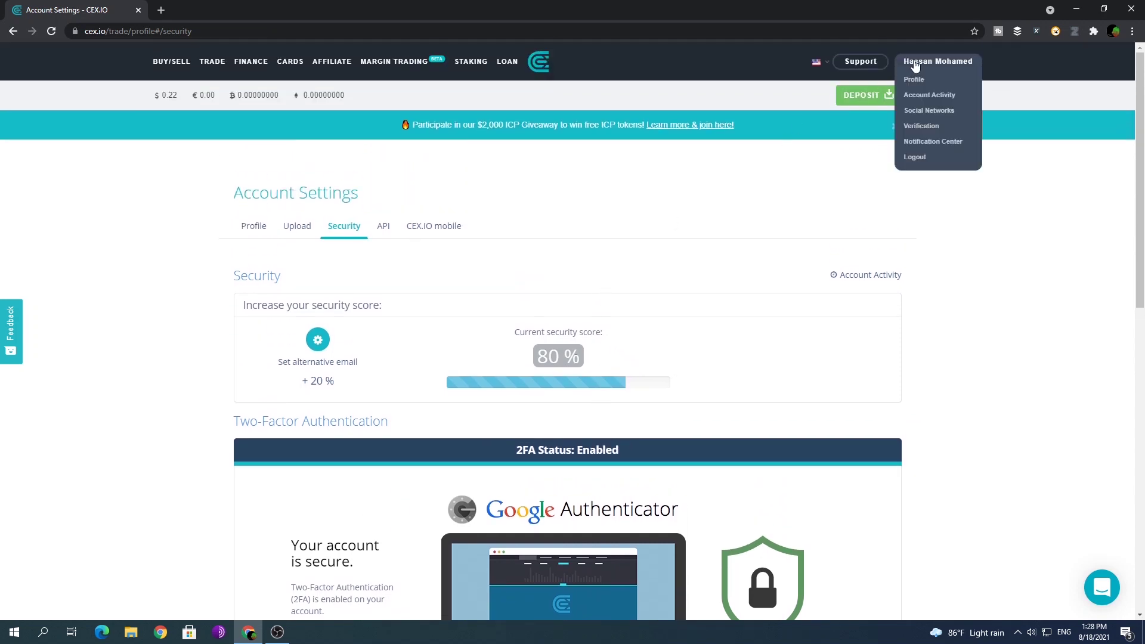
pyautogui.click(917, 126)
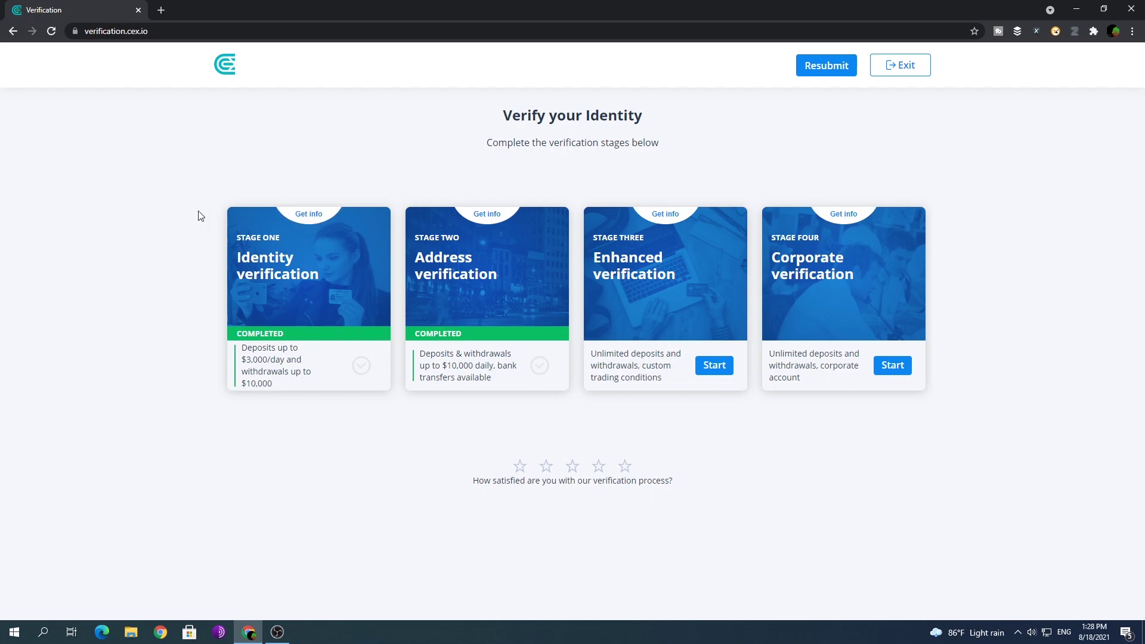
# Check Stage One and Stage Two verification show COMPLETED, then exit to BTC/USD trading.
pyautogui.moveTo(196, 189); pyautogui.dragTo(282, 256)
pyautogui.click(246, 253)
pyautogui.moveTo(266, 335); pyautogui.dragTo(222, 338)
pyautogui.click(468, 342)
pyautogui.moveTo(460, 335); pyautogui.dragTo(413, 336)
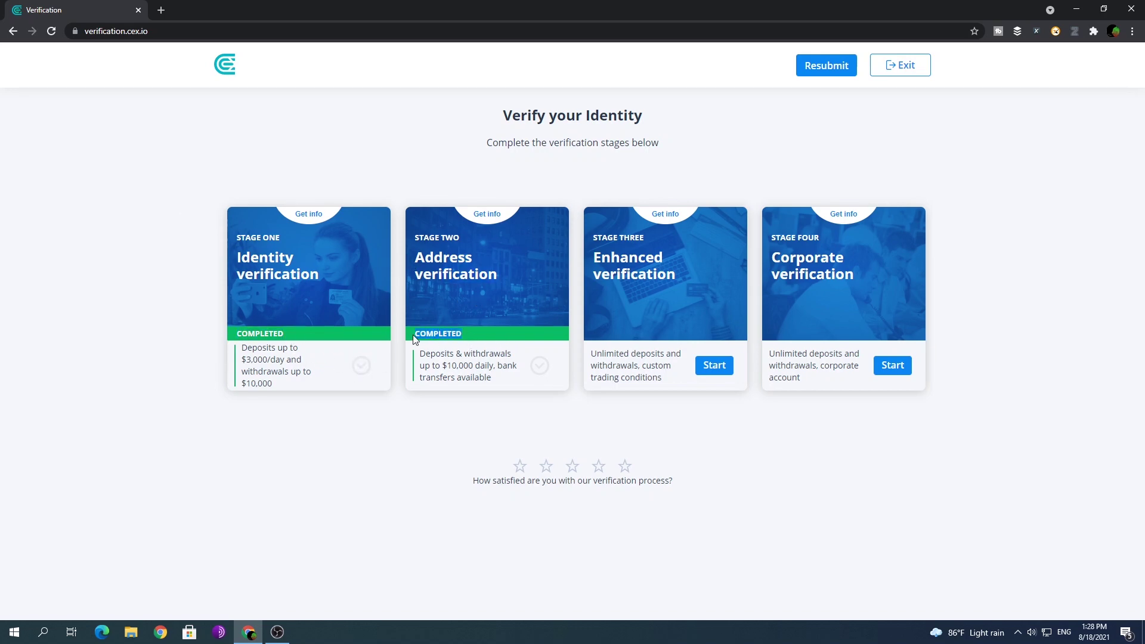
pyautogui.click(904, 73)
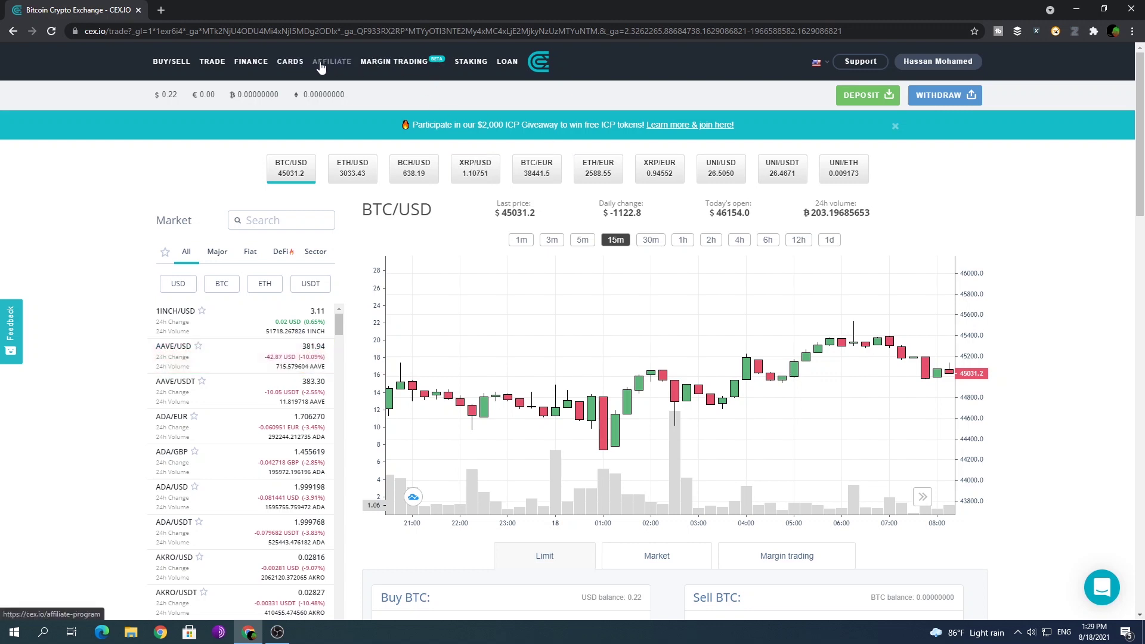
# Open the Finance page and scroll through the account balances.
pyautogui.click(251, 64)
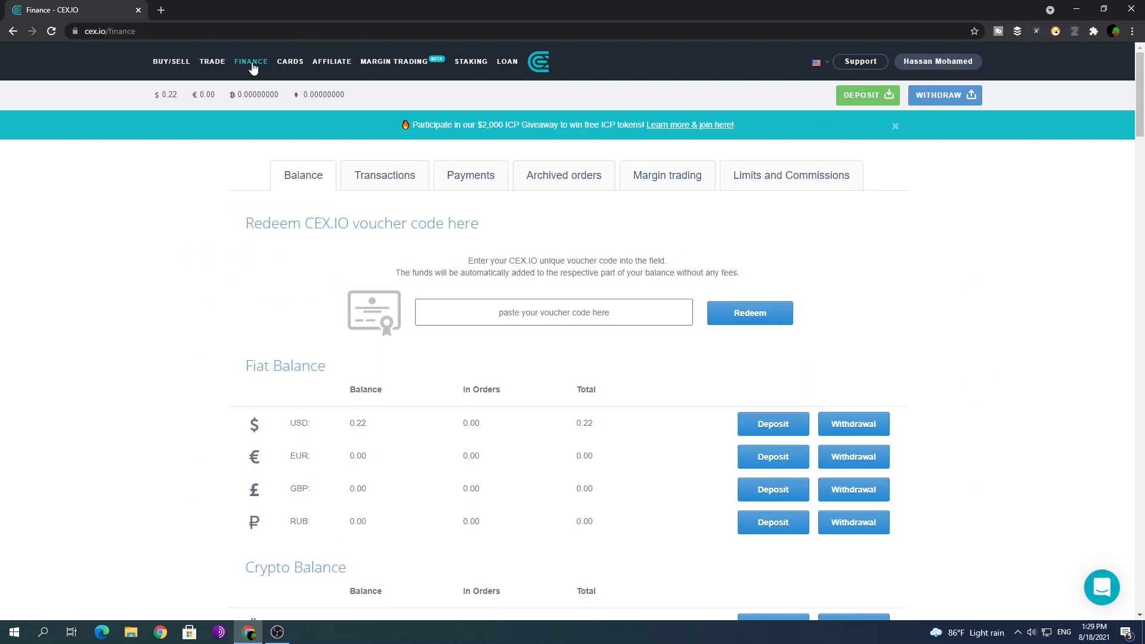
pyautogui.scroll(-6, 237, 184)
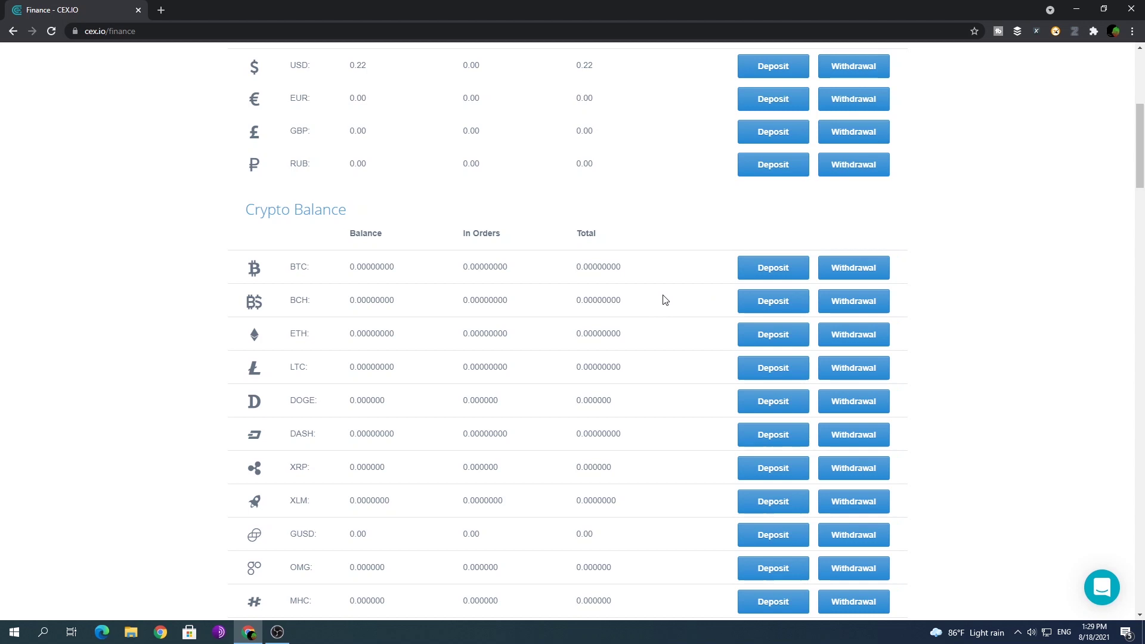
pyautogui.scroll(-1, 362, 280)
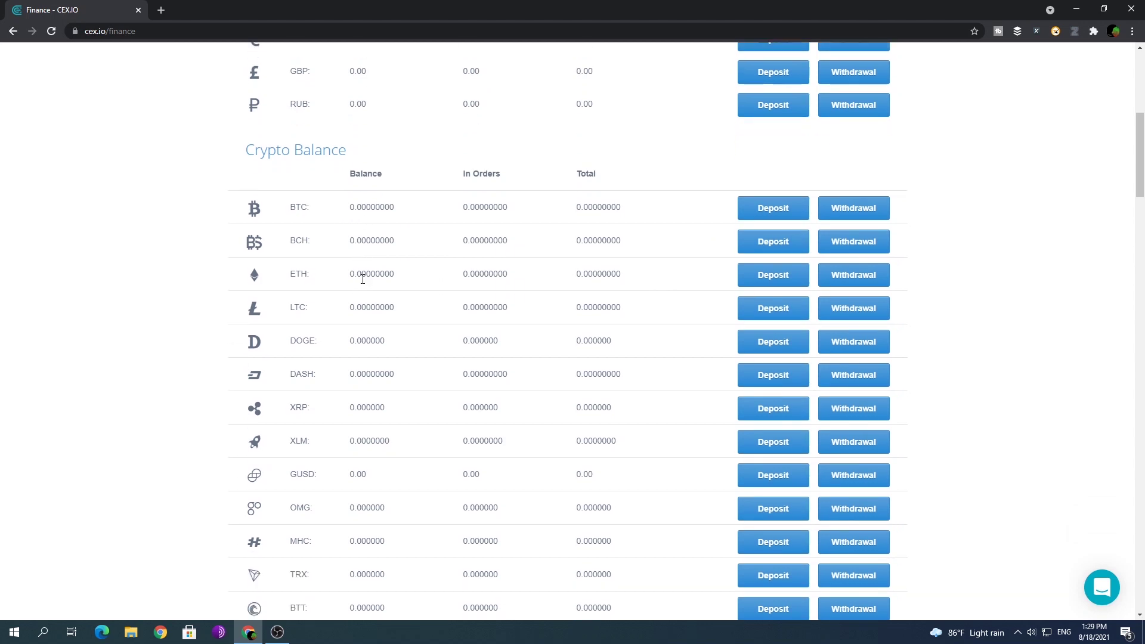
pyautogui.scroll(-5, 338, 254)
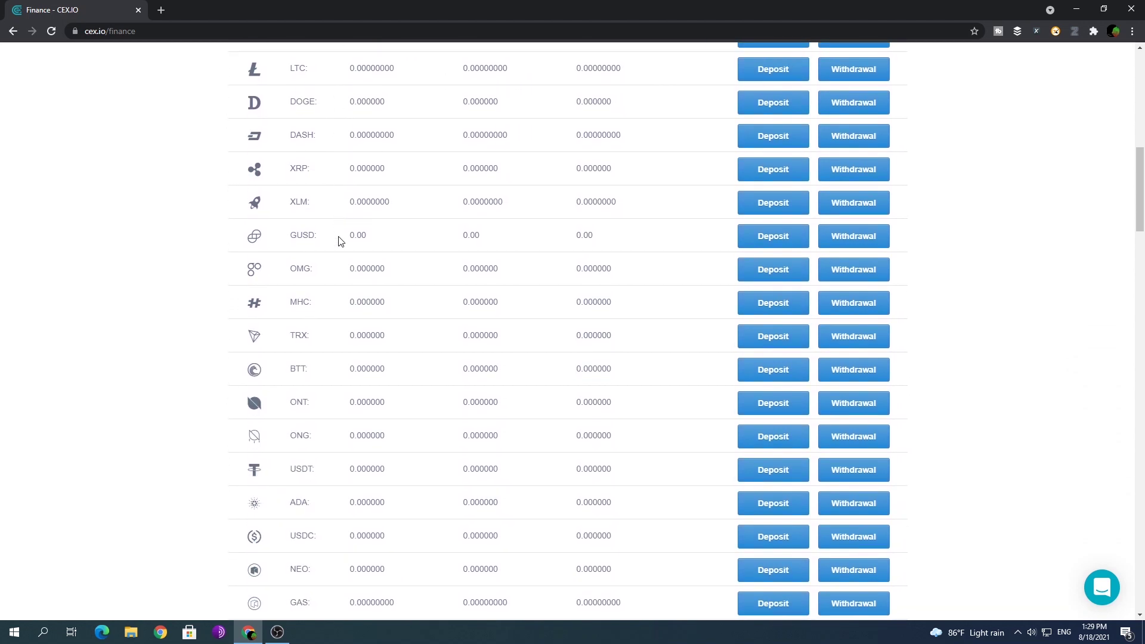
pyautogui.scroll(-1, 340, 240)
# Find the DOGE row in Crypto Balance and open its deposit page.
pyautogui.scroll(3, 339, 242)
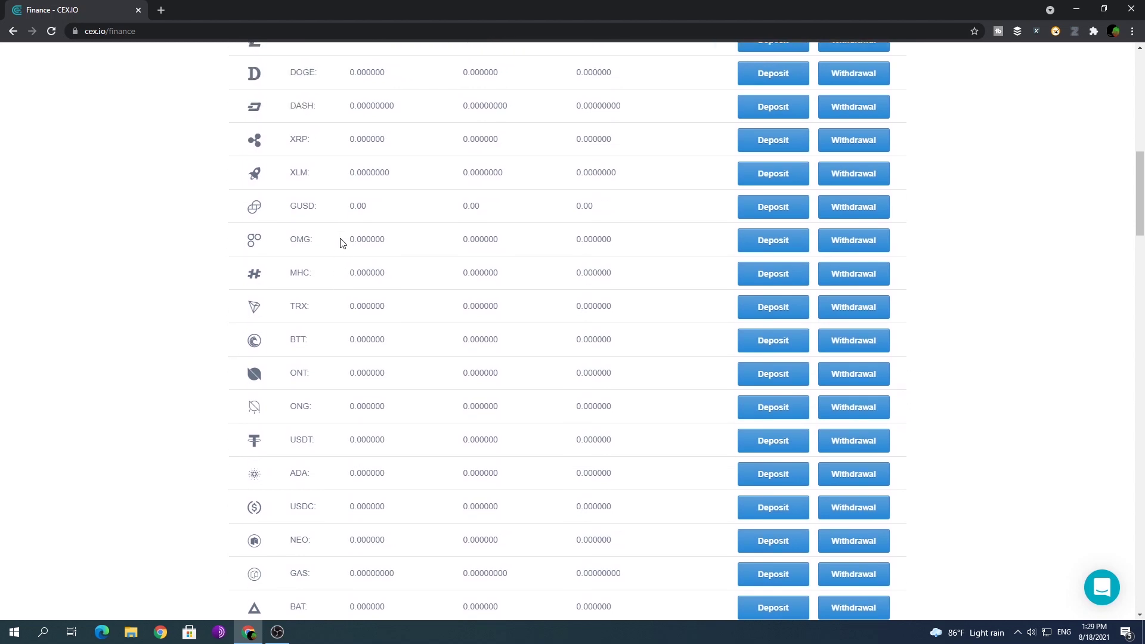
pyautogui.scroll(2, 341, 244)
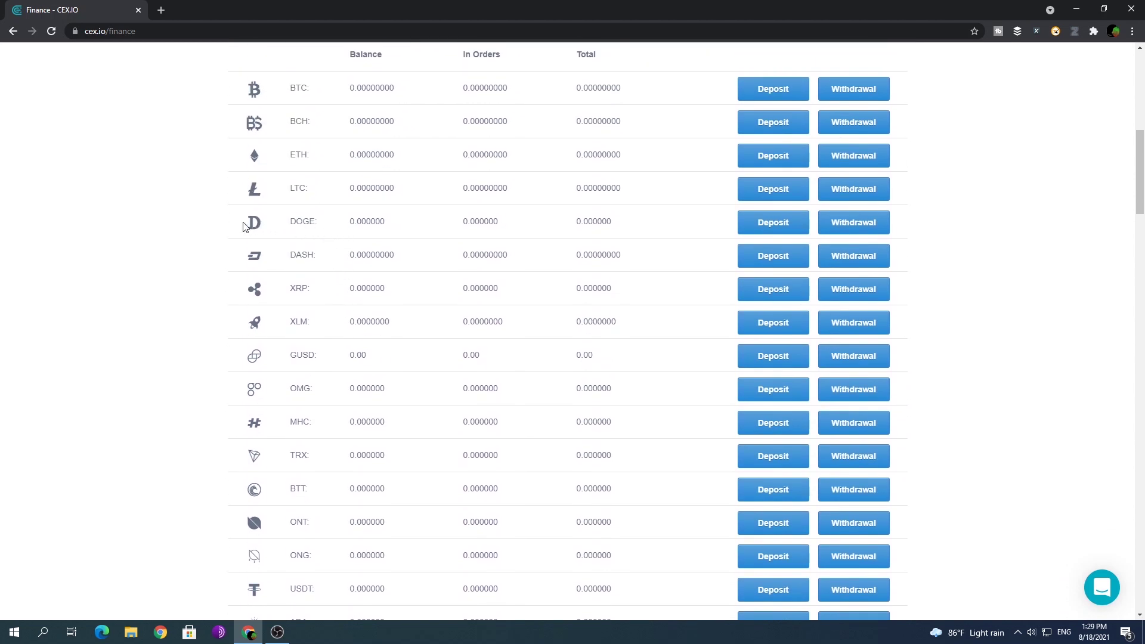
pyautogui.doubleClick(303, 224)
pyautogui.click(323, 226)
pyautogui.moveTo(322, 224); pyautogui.dragTo(286, 225)
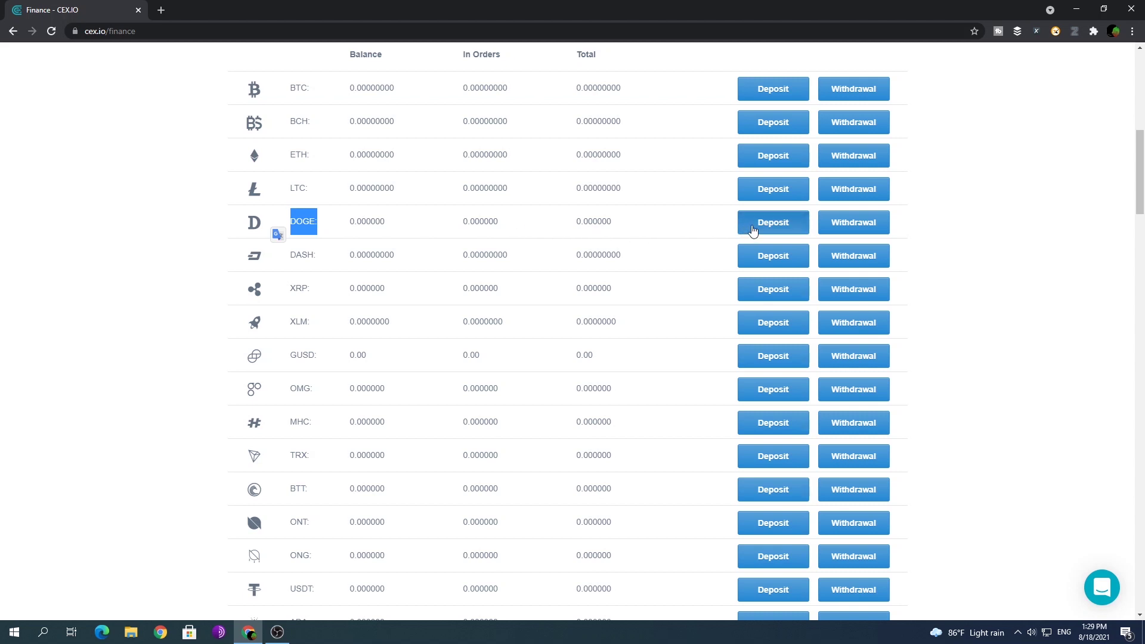
pyautogui.click(779, 229)
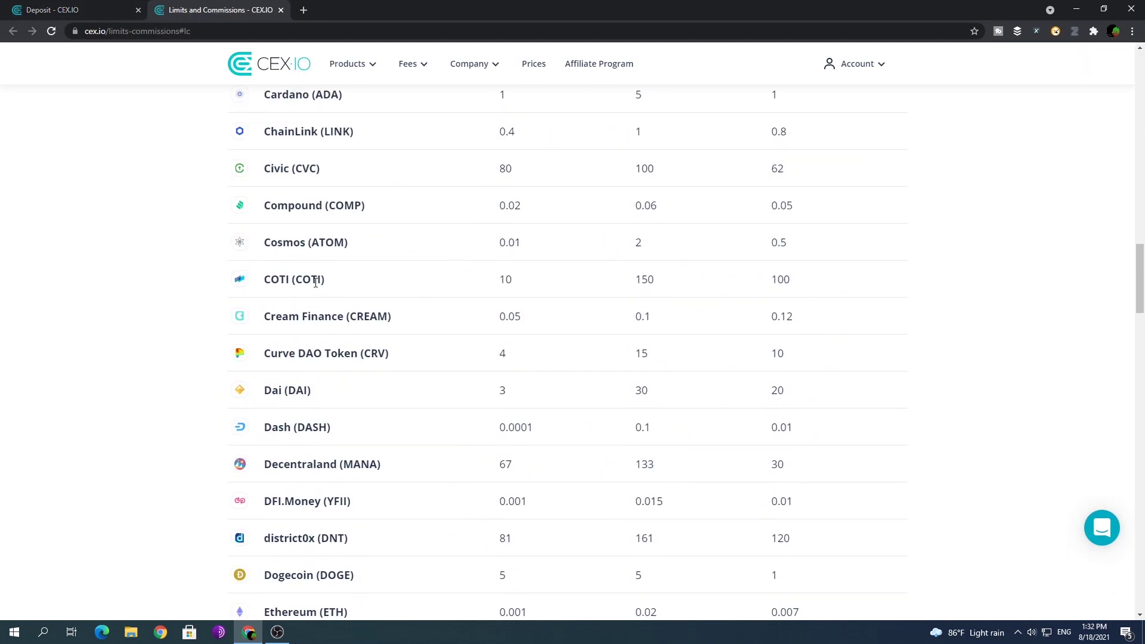
pyautogui.click(89, 8)
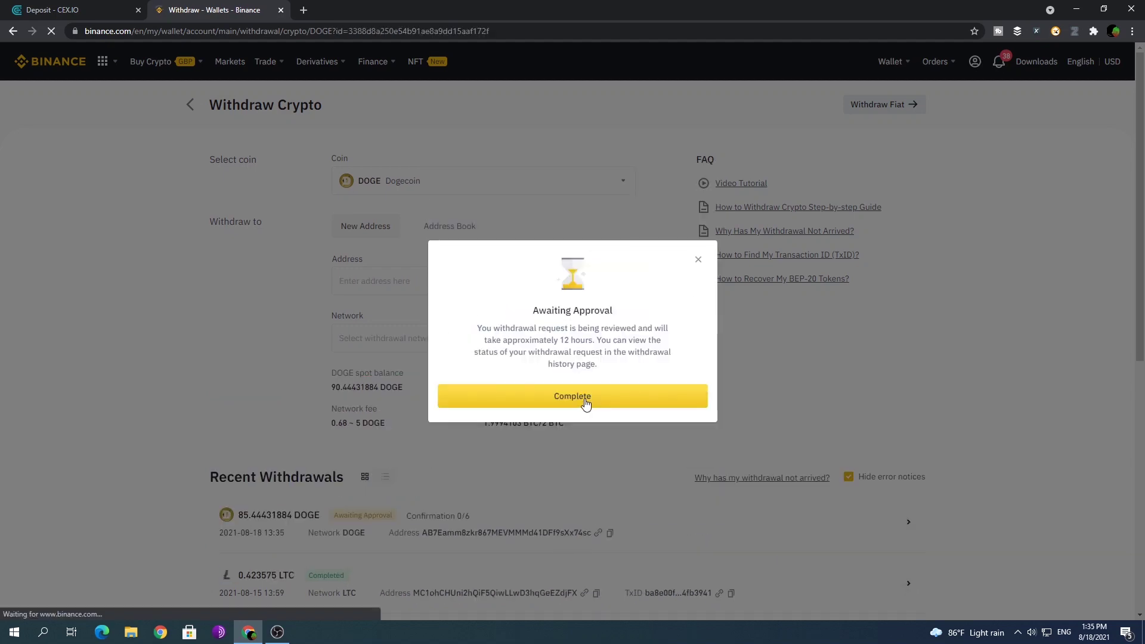
# Confirm the Awaiting Approval dialog for the 85.44431884 DOGE Binance withdrawal.
pyautogui.click(585, 399)
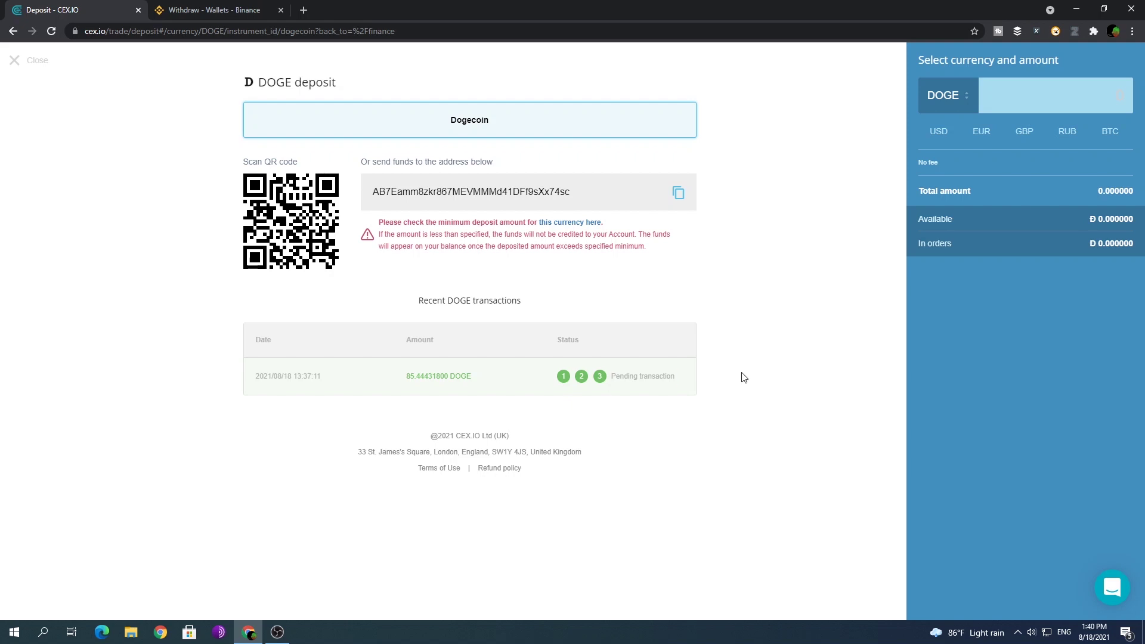
# Reload the DOGE deposit page and verify the 85.44431800 DOGE deposit reads Confirmed.
pyautogui.press('F5')
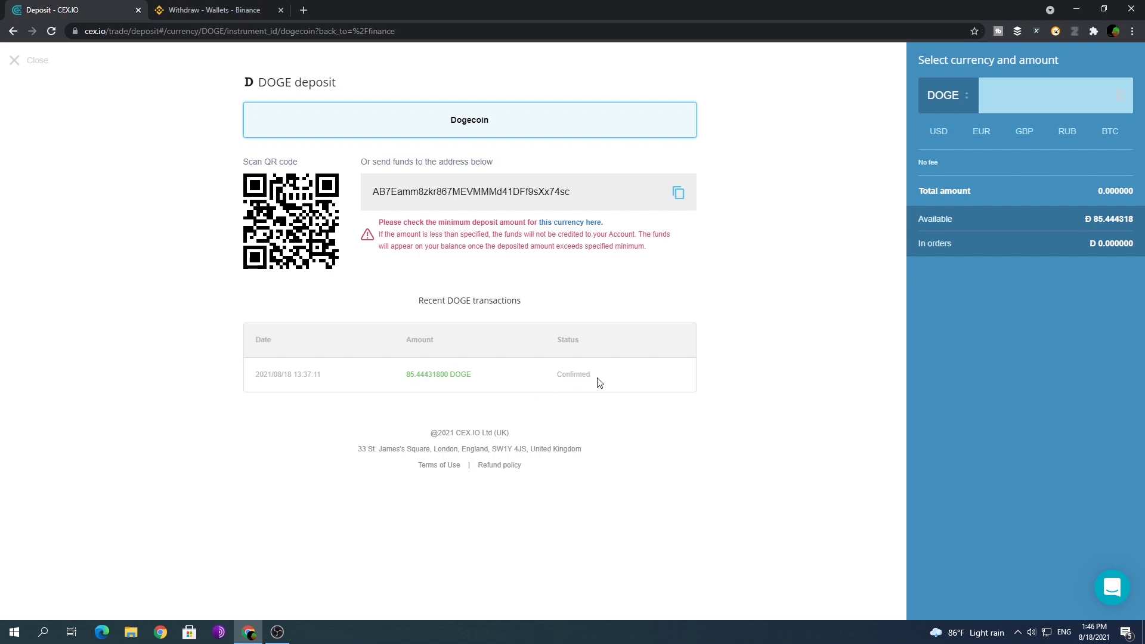
pyautogui.doubleClick(581, 376)
pyautogui.click(632, 385)
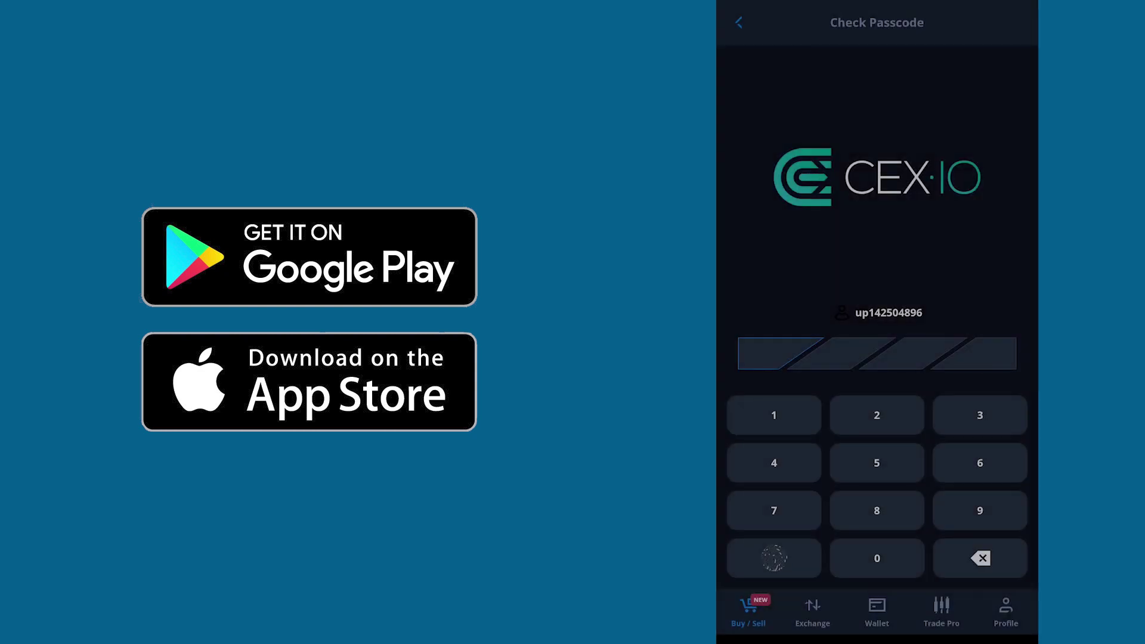
# Unlock the mobile app with the passcode and browse the wallet's currency balances.
pyautogui.click(773, 510)
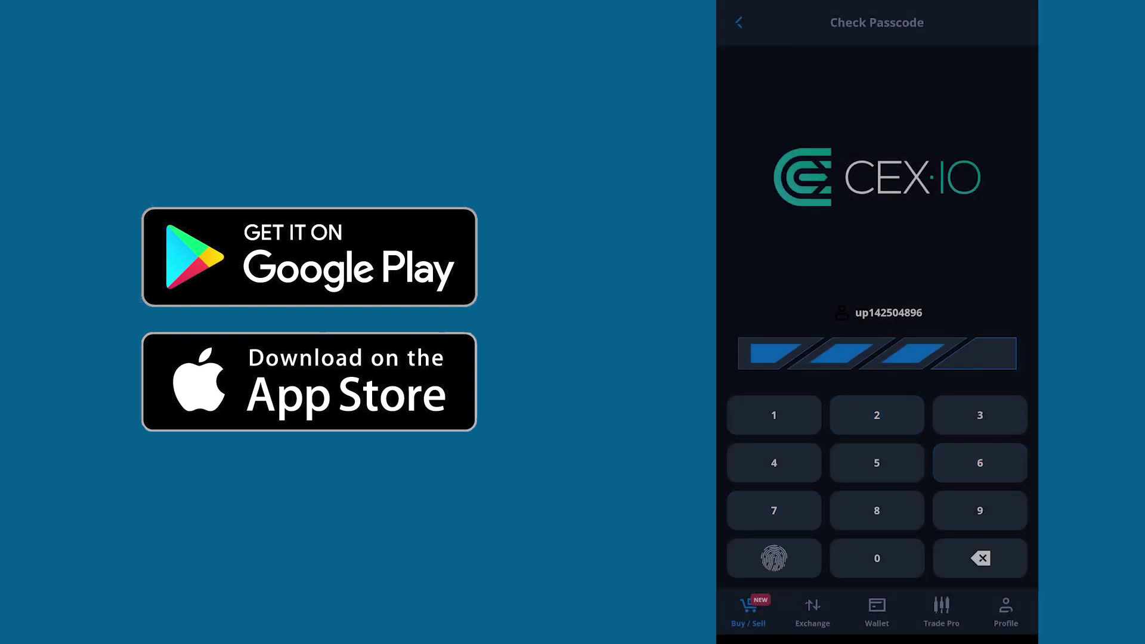
pyautogui.click(877, 415)
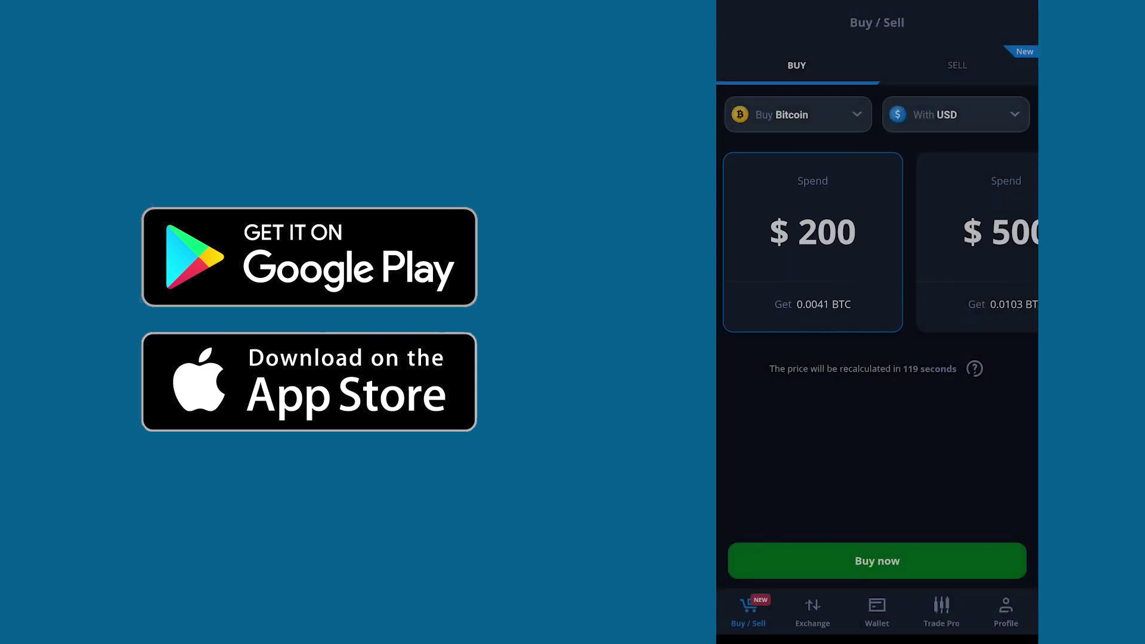
pyautogui.click(877, 611)
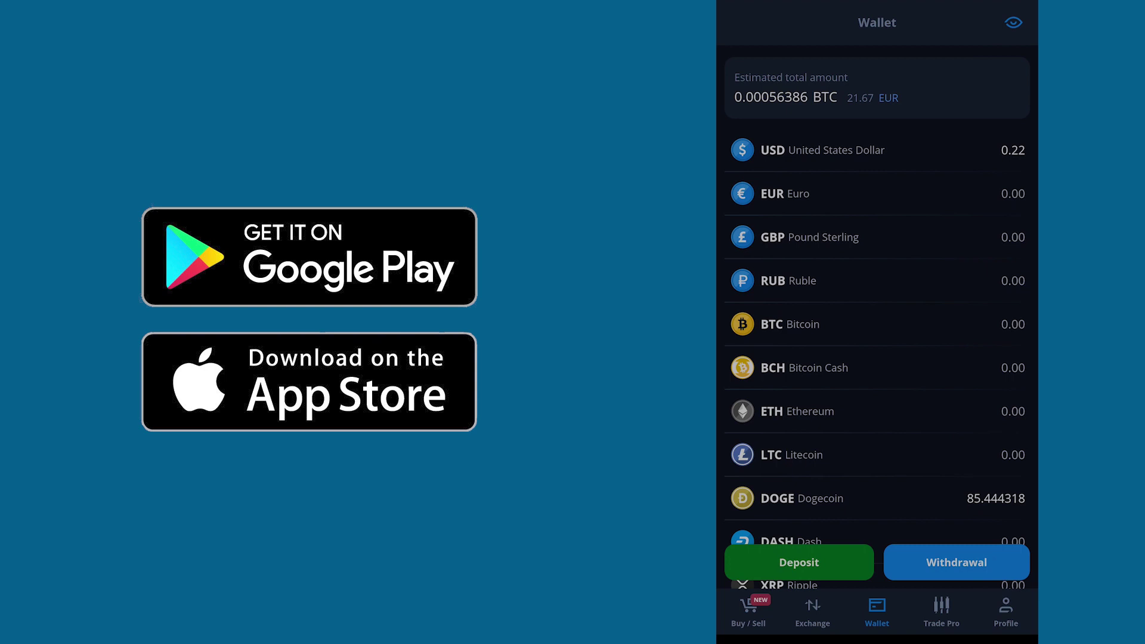
pyautogui.scroll(-5, 876, 315)
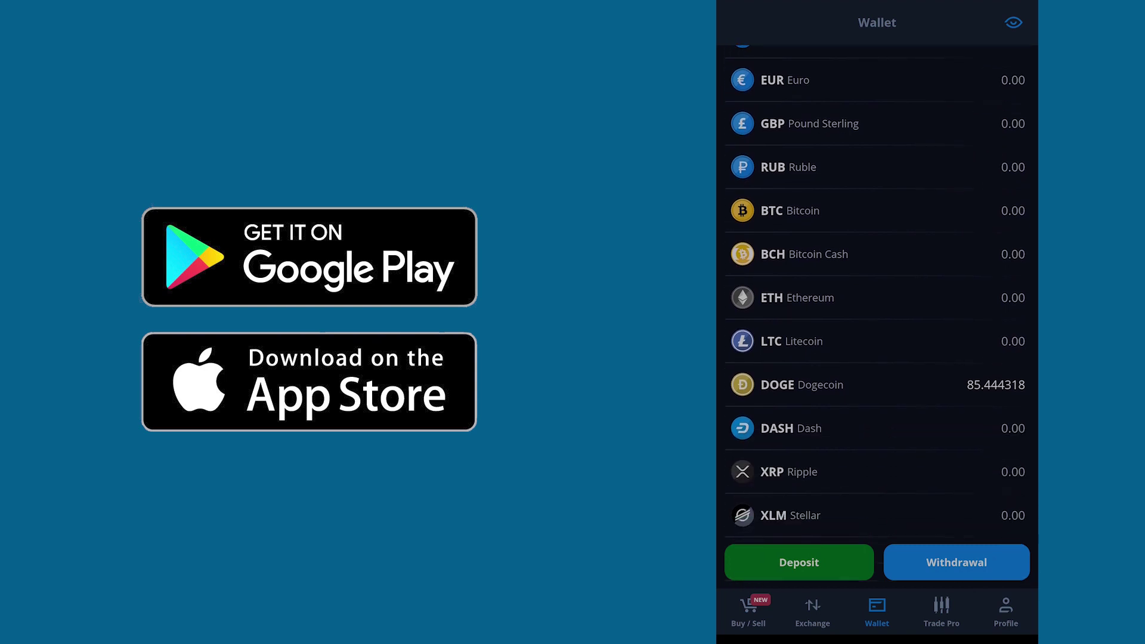
pyautogui.scroll(-2, 876, 315)
pyautogui.scroll(3, 877, 315)
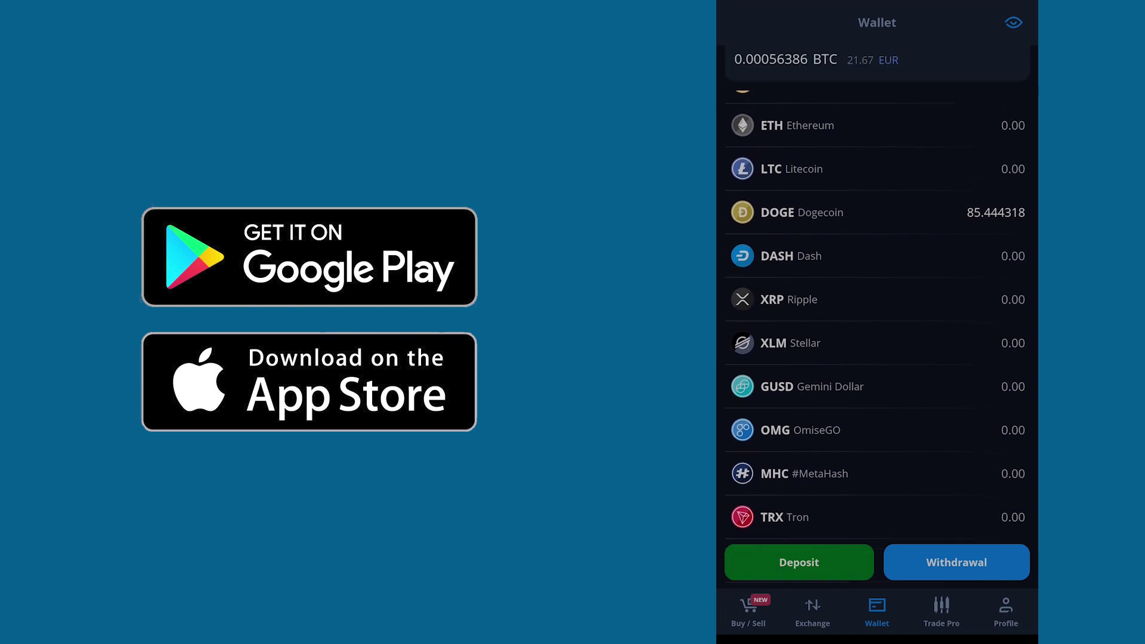
# Check the 85.444318 DOGE balance details, then go to the Exchange screen.
pyautogui.click(877, 210)
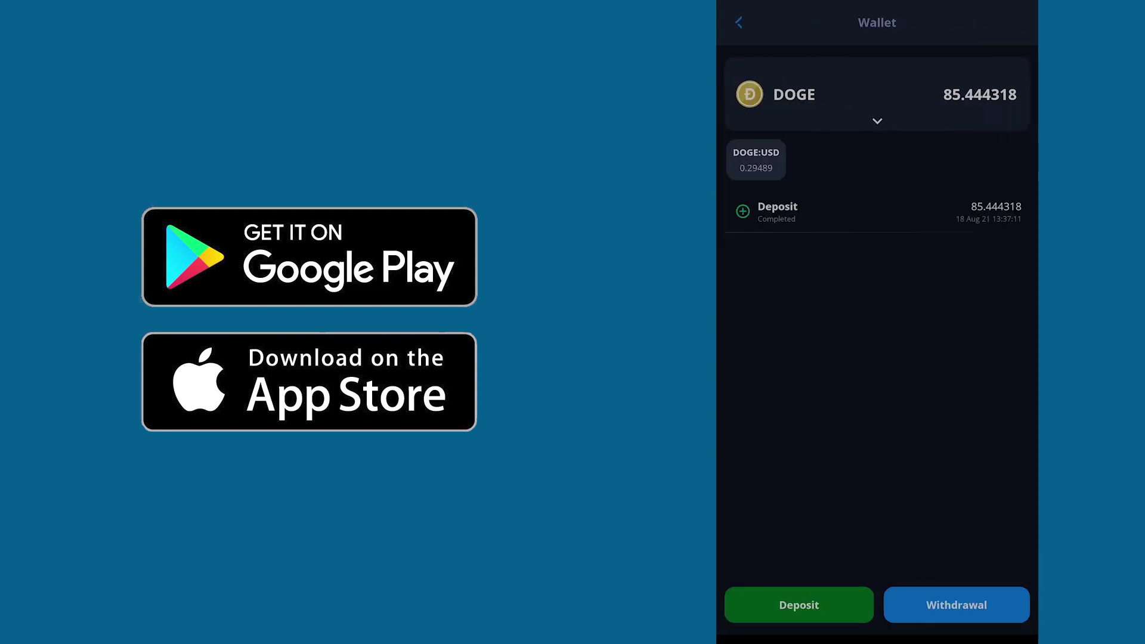
pyautogui.click(738, 22)
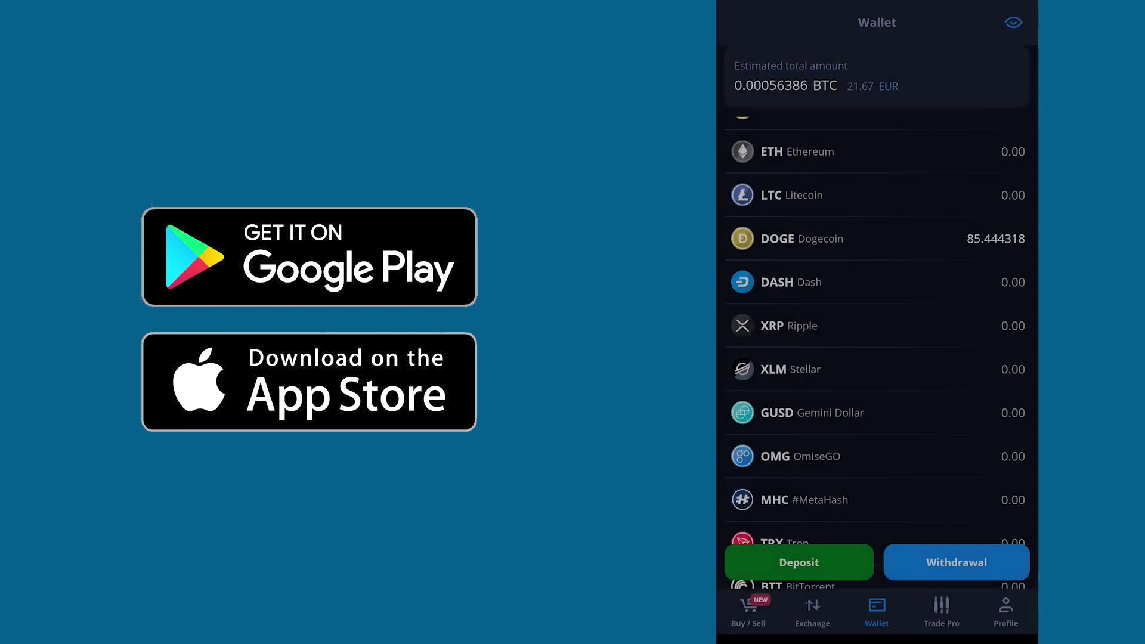
pyautogui.click(812, 611)
# Open the Choose Currency sheet and scroll through the currency list.
pyautogui.click(979, 142)
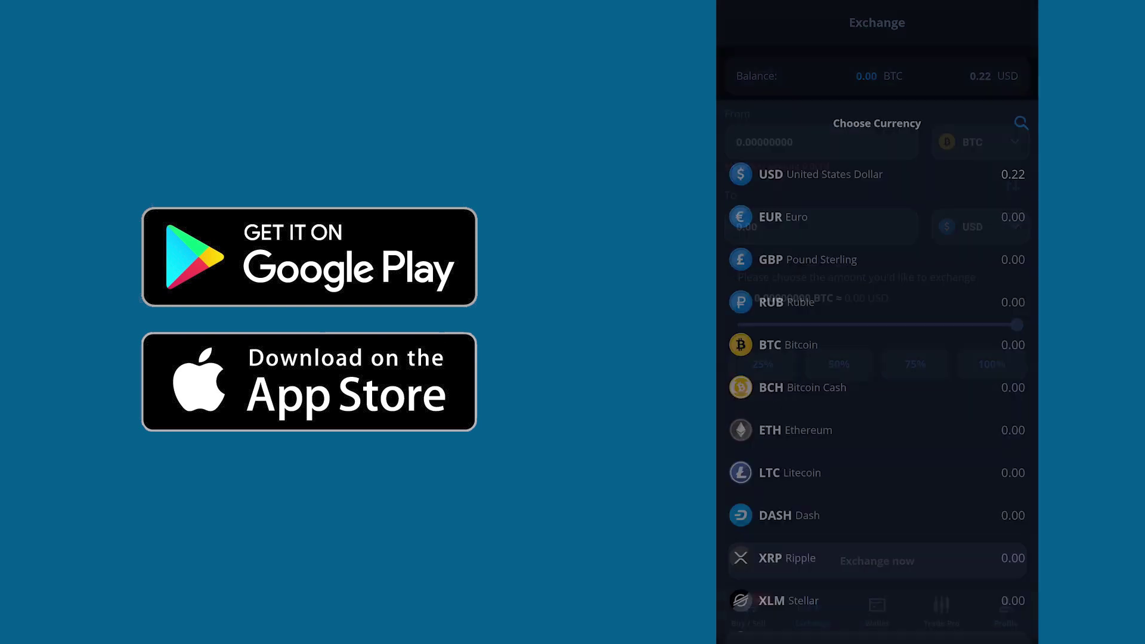
pyautogui.scroll(-5, 876, 374)
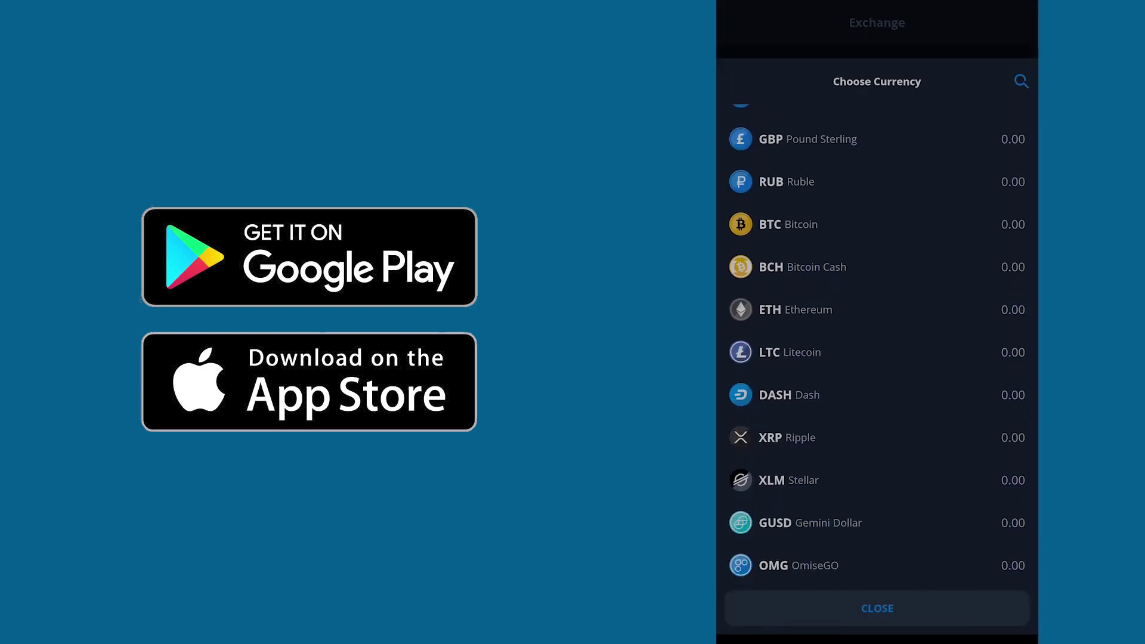
pyautogui.scroll(-7, 877, 357)
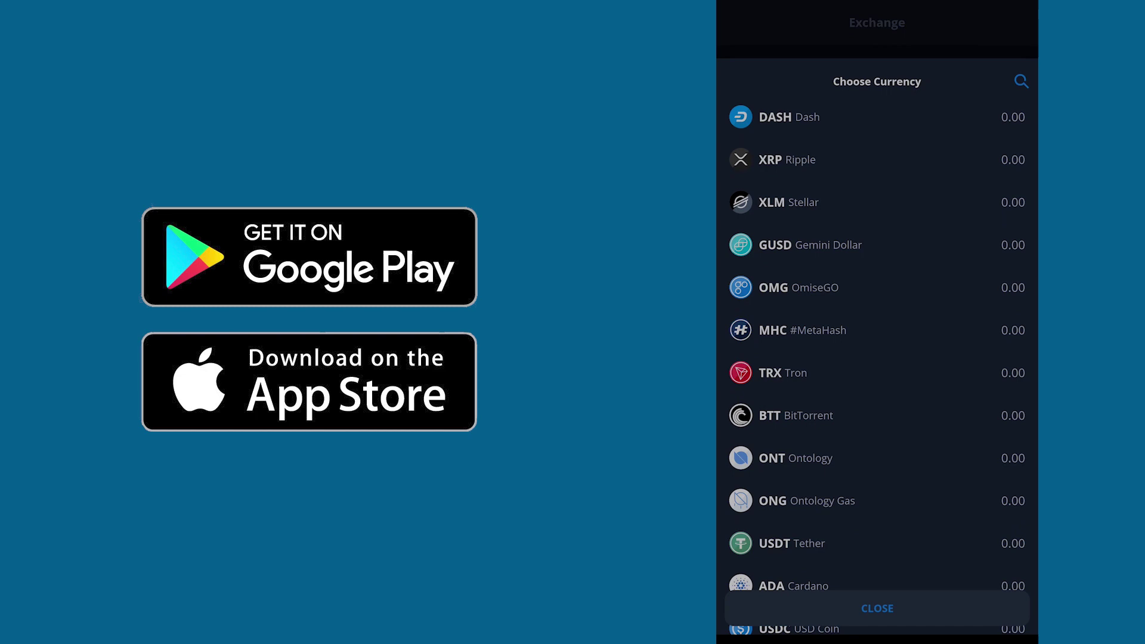
pyautogui.scroll(-7, 876, 357)
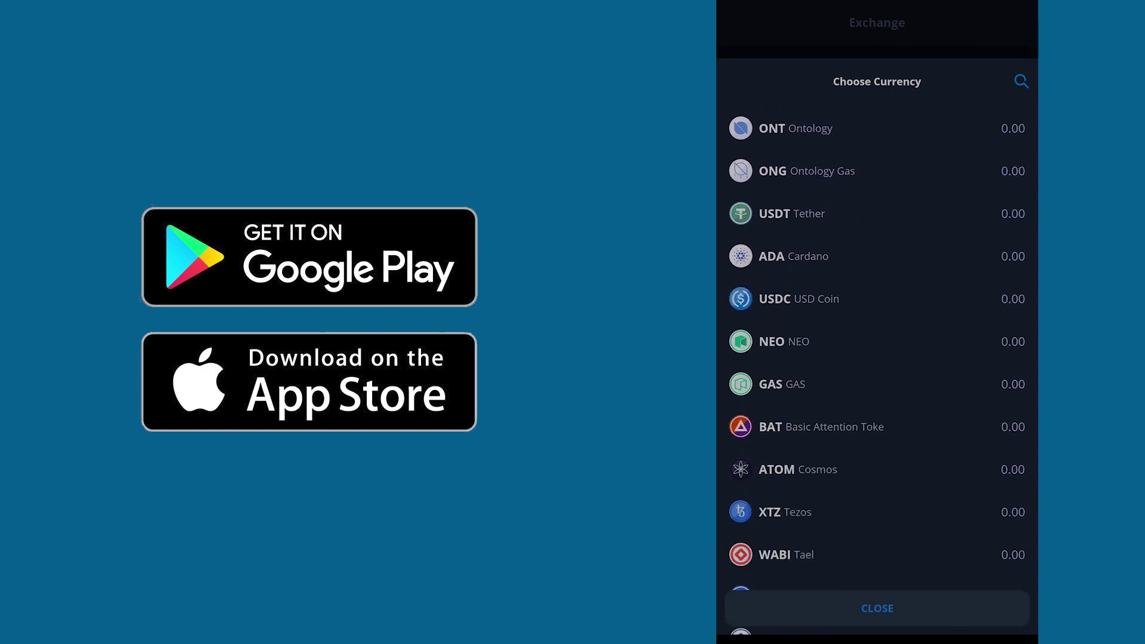
pyautogui.scroll(10, 876, 358)
pyautogui.scroll(8, 876, 358)
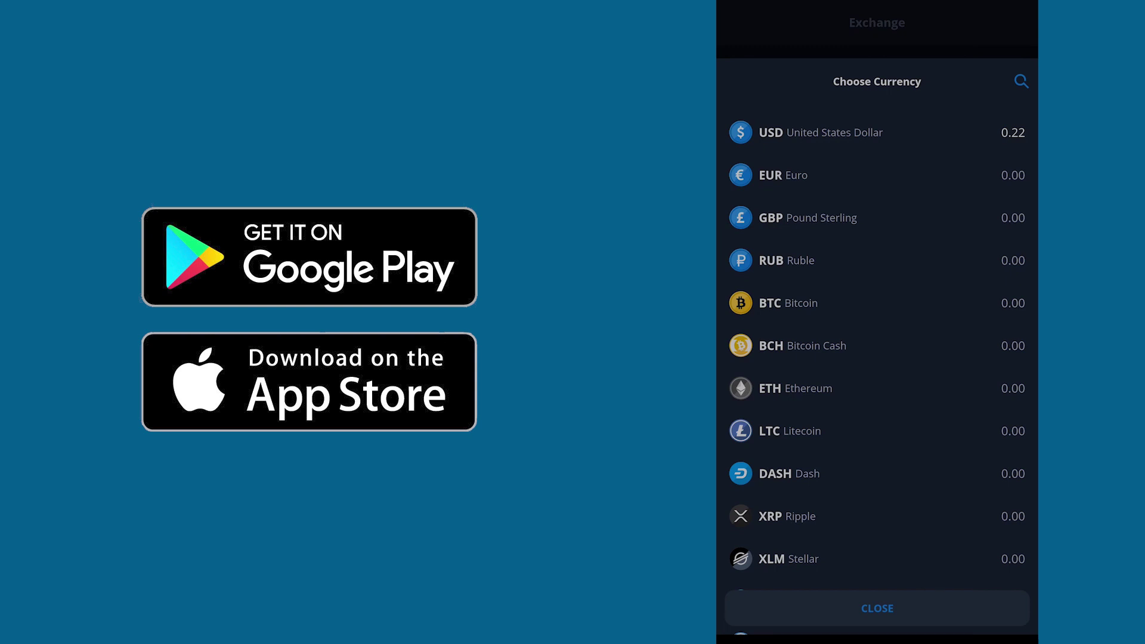
# Search the currency list for 'doge', then close the search and scroll further down.
pyautogui.click(1021, 81)
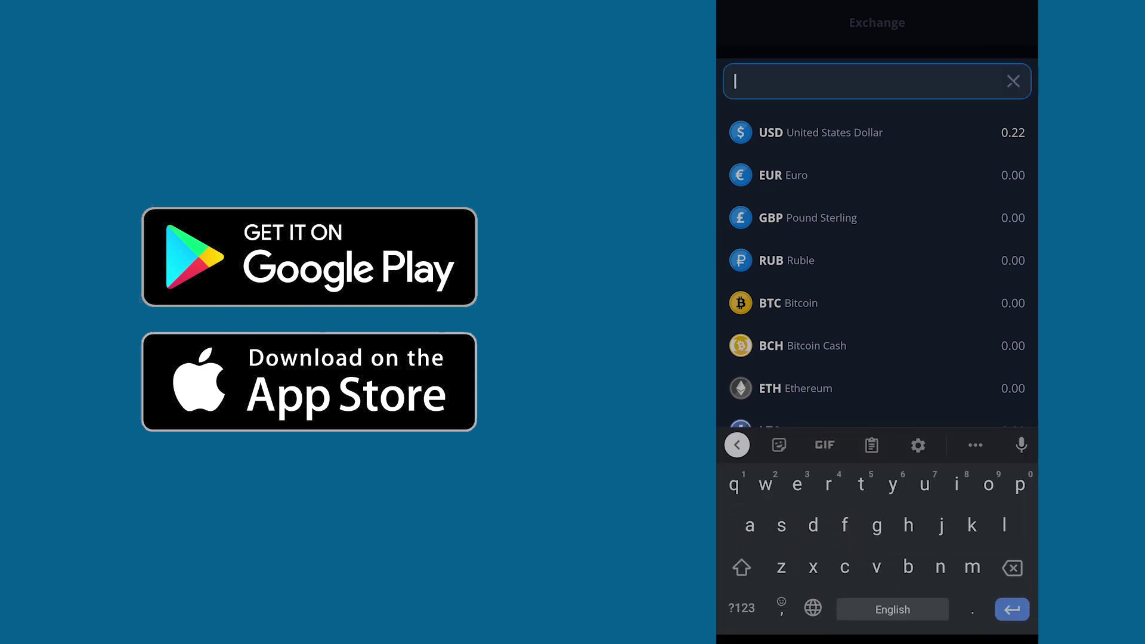
pyautogui.write('doge')
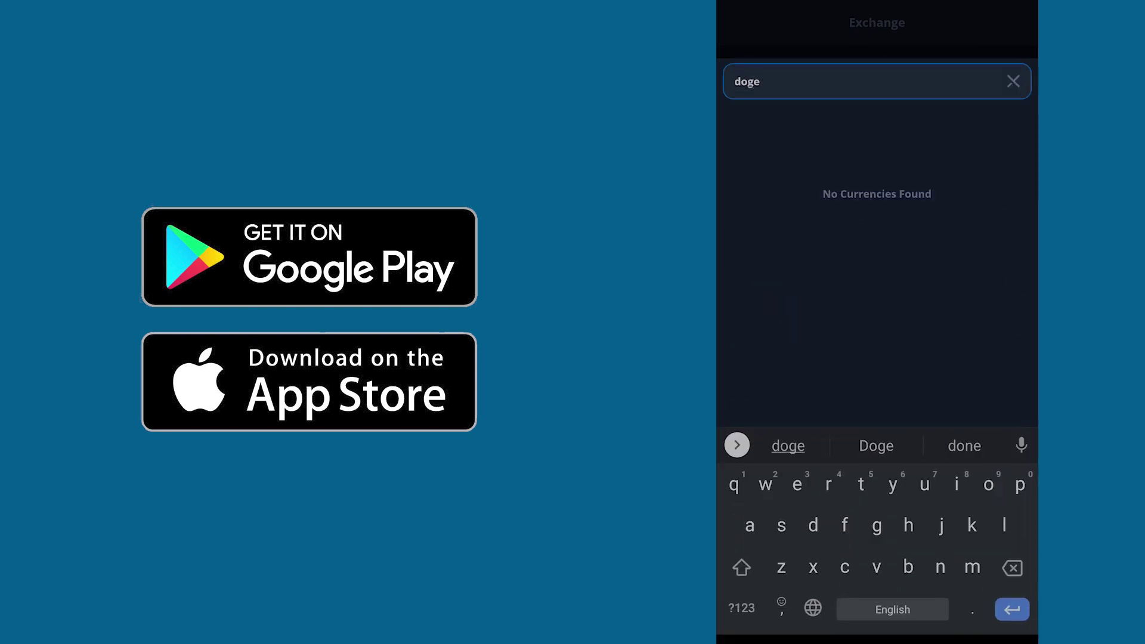
pyautogui.press('BackSpace')
pyautogui.press('BackSpace')
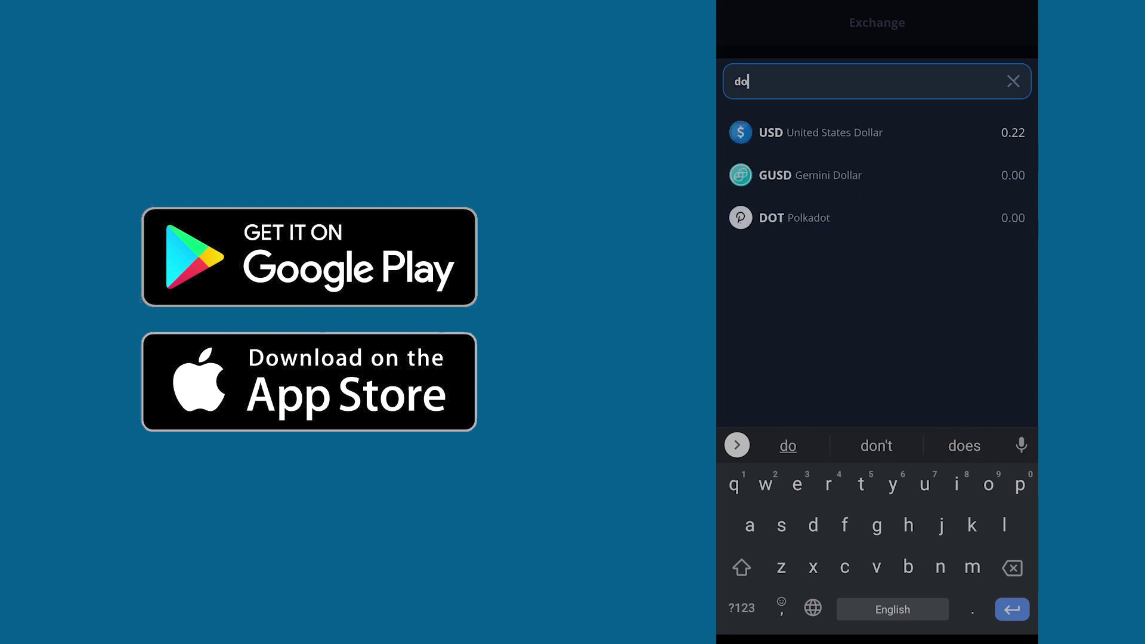
pyautogui.write('g')
pyautogui.press('BackSpace')
pyautogui.press('BackSpace')
pyautogui.press('BackSpace')
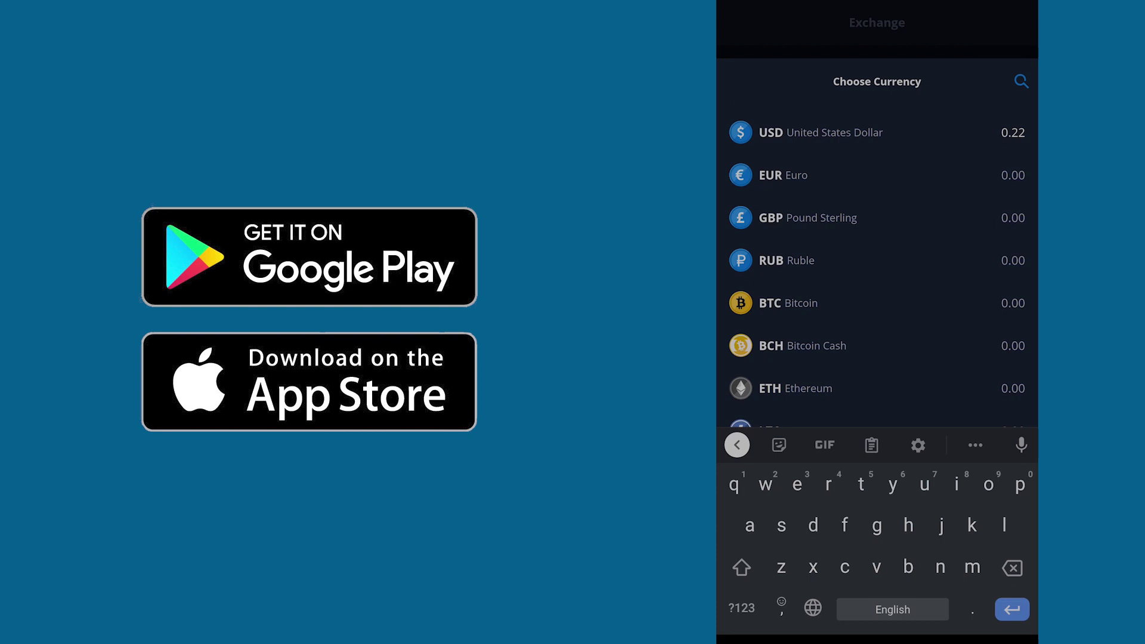
pyautogui.click(787, 328)
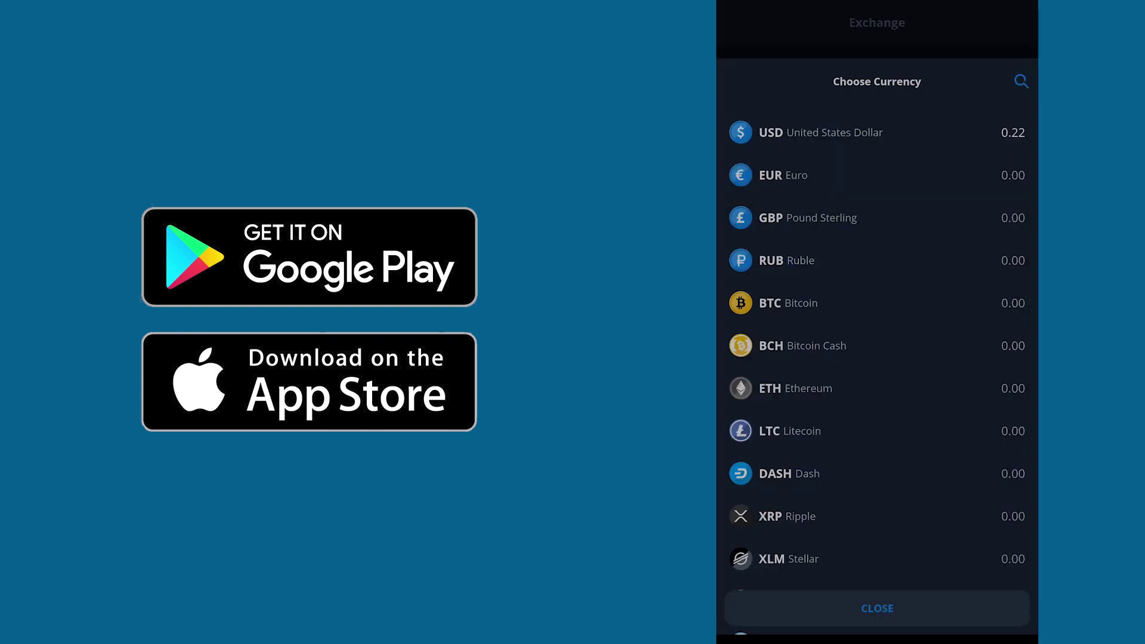
pyautogui.scroll(-7, 876, 369)
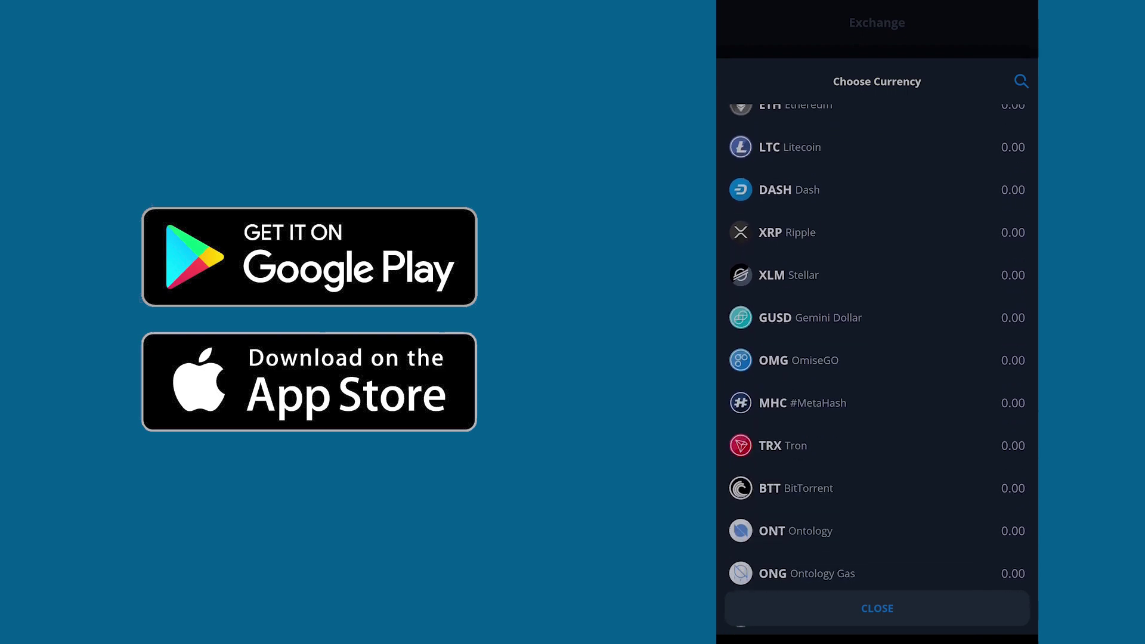
pyautogui.scroll(-15, 876, 369)
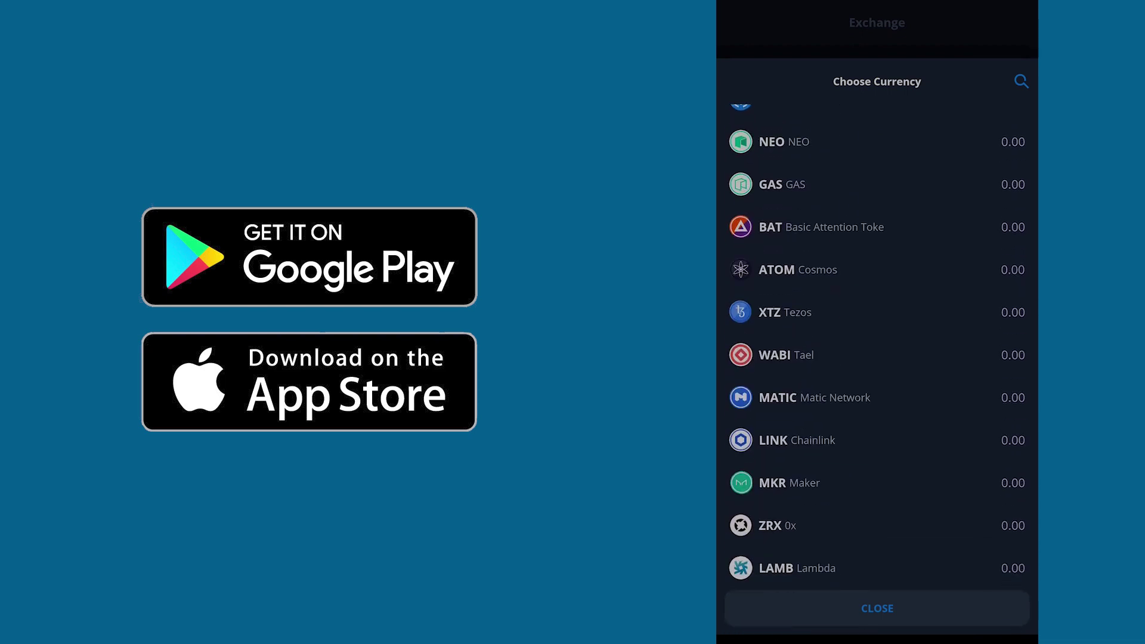
pyautogui.scroll(-15, 876, 370)
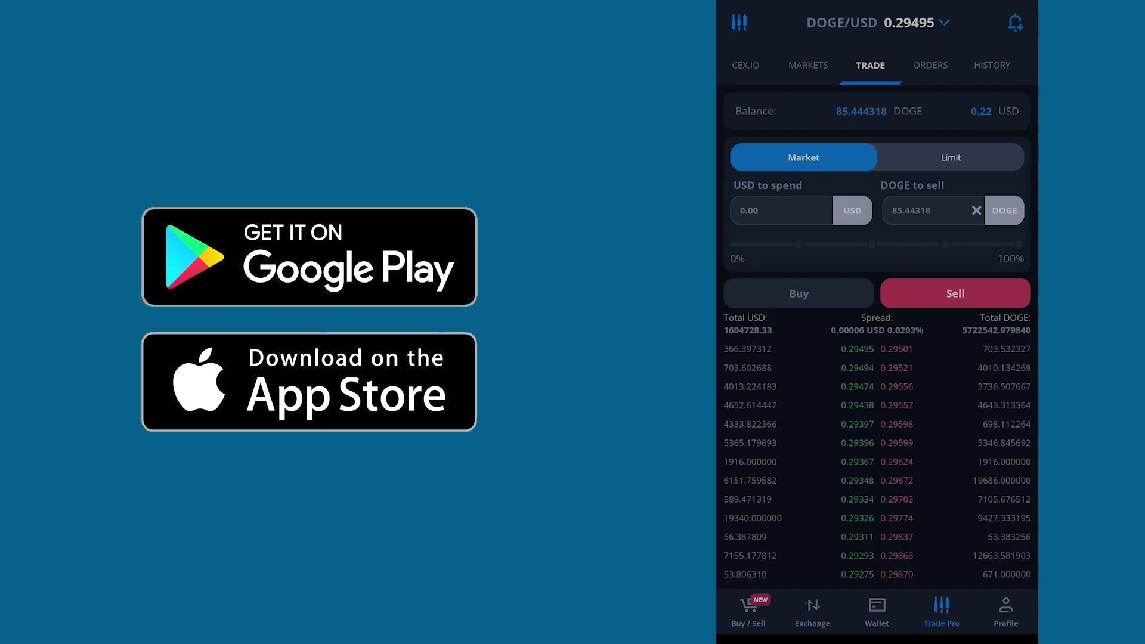
# Sell 85.443180 DOGE for USD at market.
pyautogui.click(925, 211)
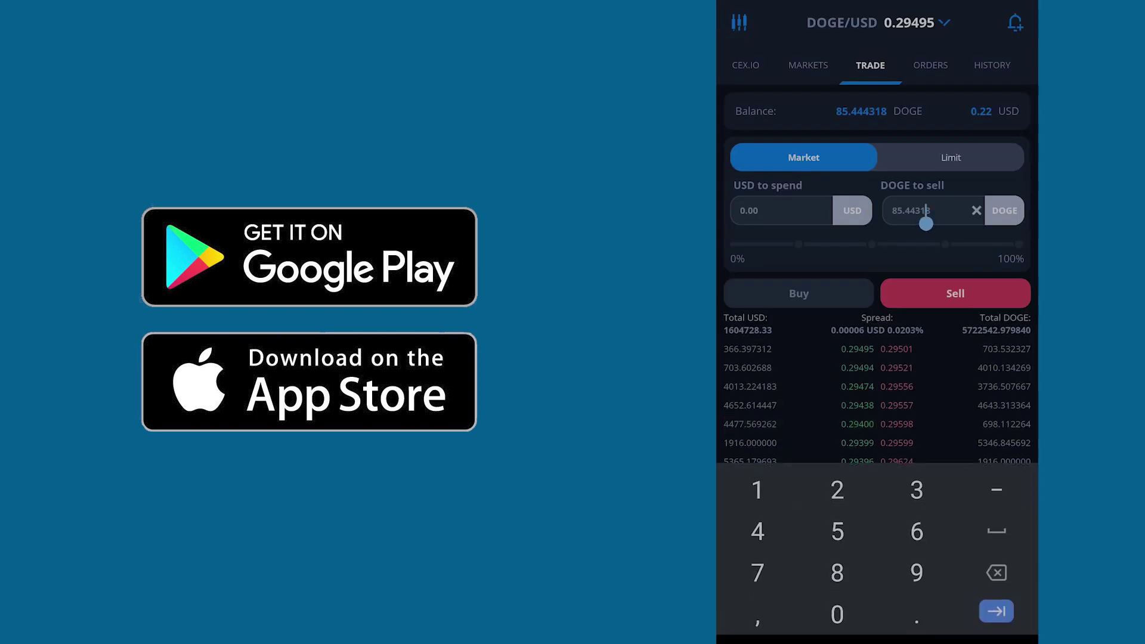
pyautogui.click(930, 210)
pyautogui.click(955, 293)
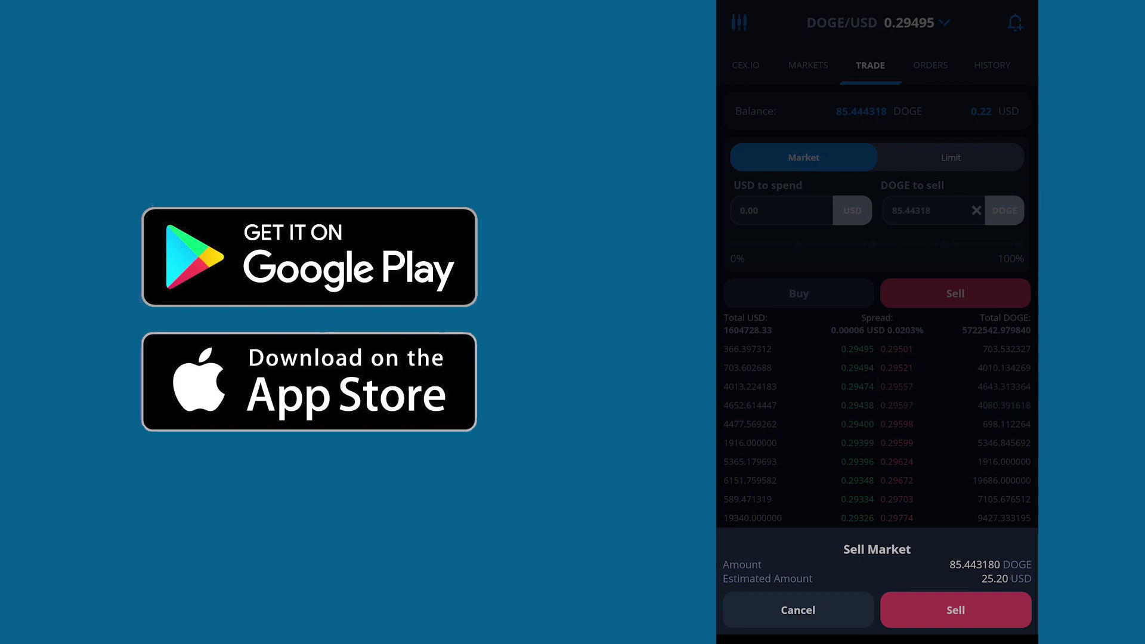
pyautogui.click(955, 610)
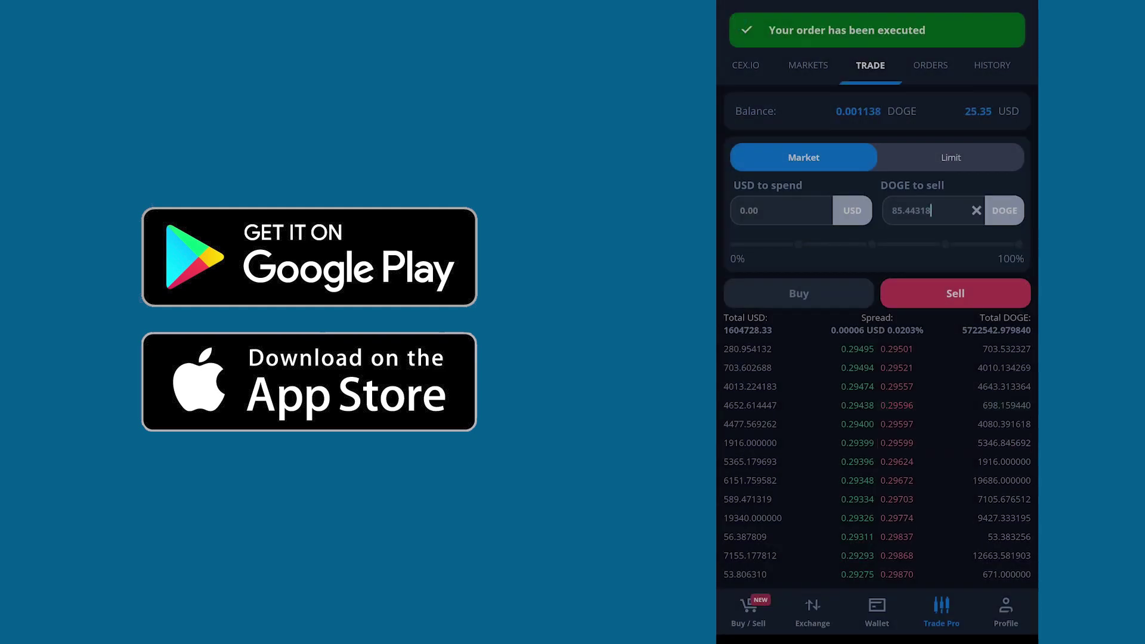
# Check the wallet's USD balance details showing 25.35 USD.
pyautogui.click(798, 293)
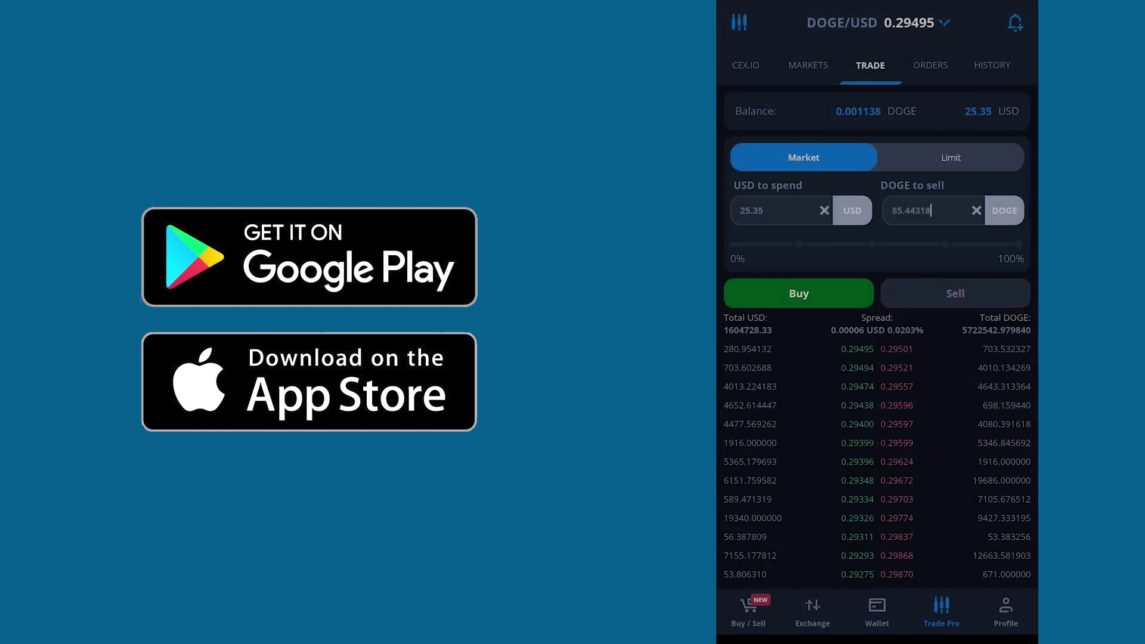
pyautogui.click(877, 611)
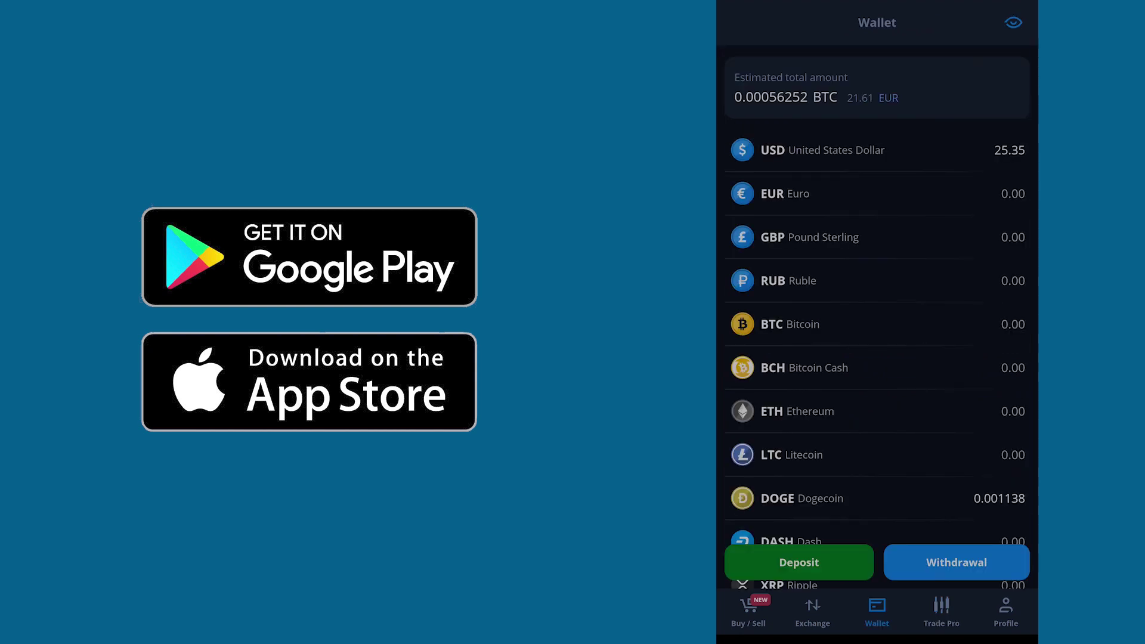
pyautogui.click(823, 150)
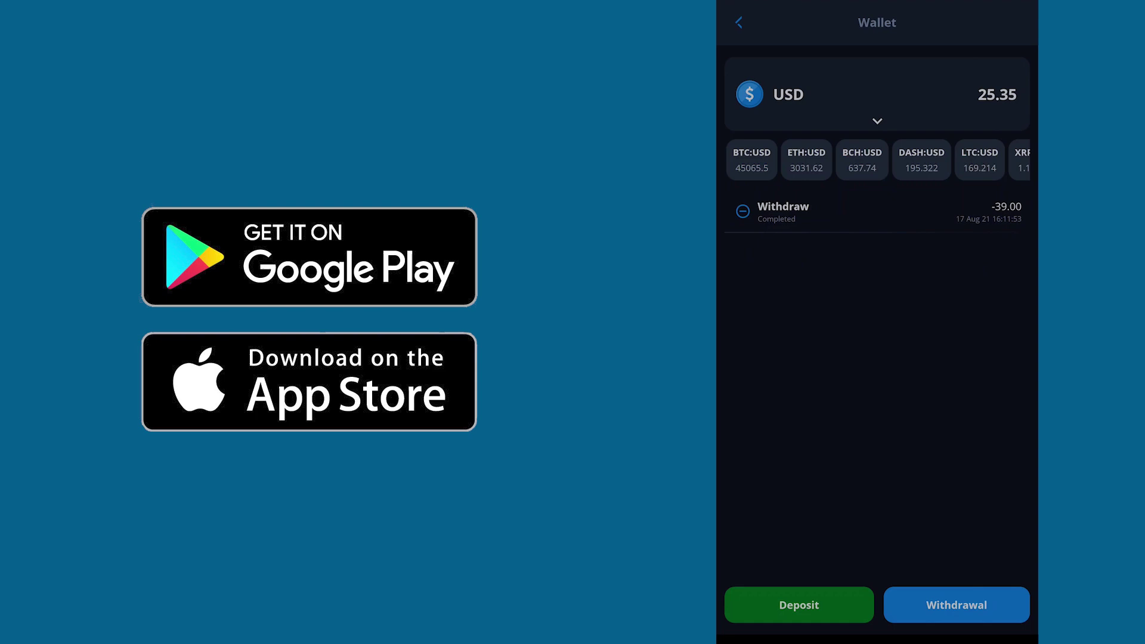
pyautogui.click(738, 22)
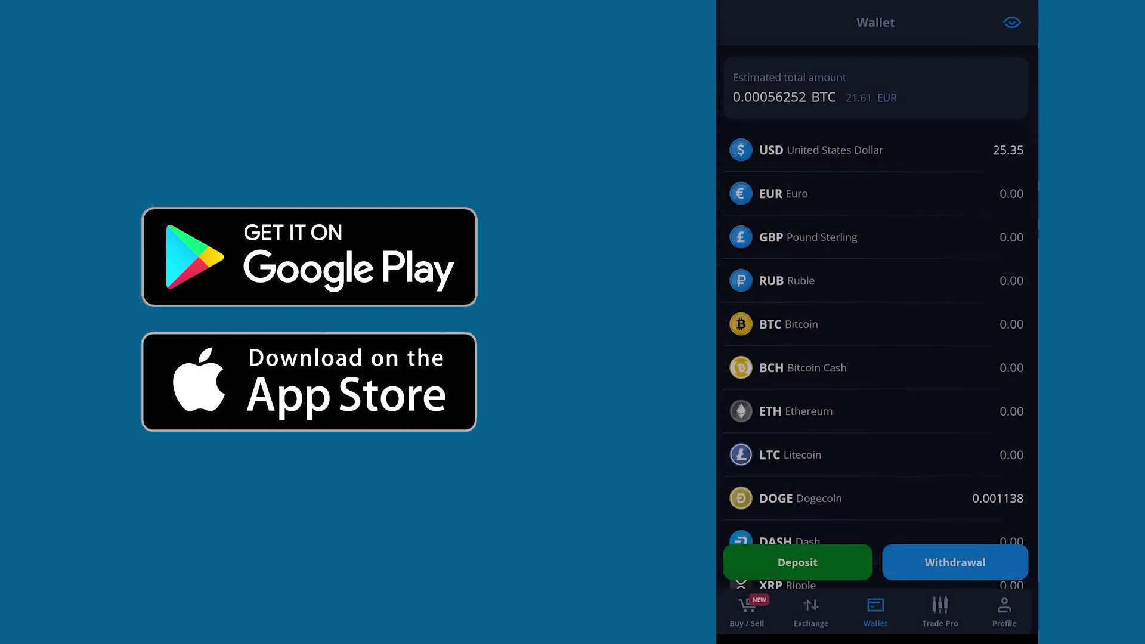
# Look through the Exchange currency list, then return to the wallet balances.
pyautogui.click(812, 611)
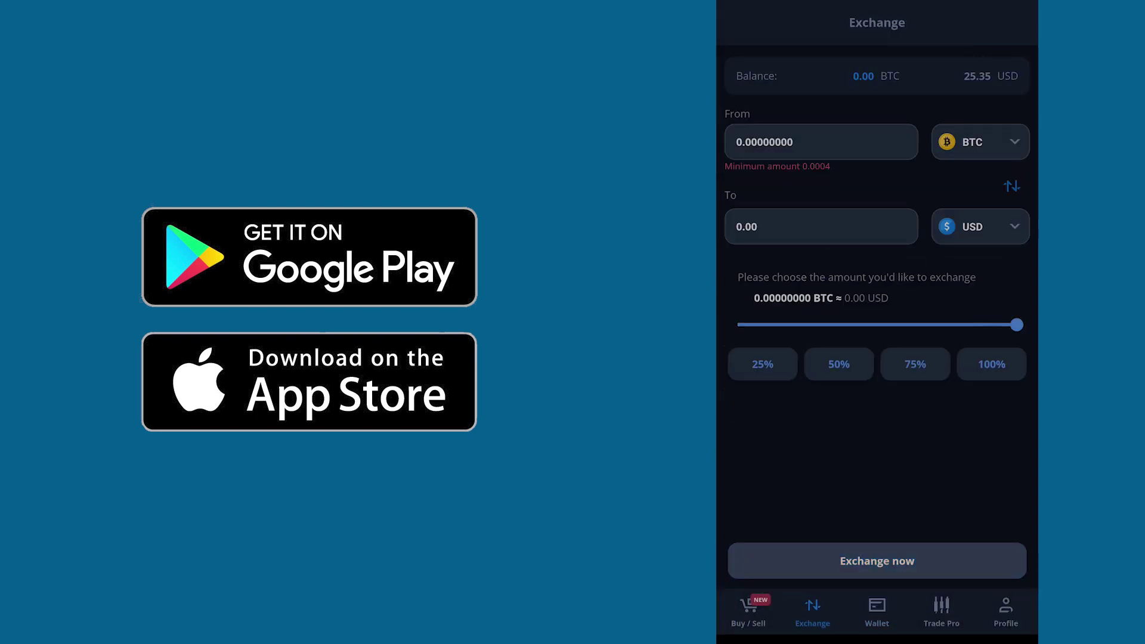
pyautogui.click(980, 142)
pyautogui.scroll(-5, 876, 346)
pyautogui.scroll(5, 876, 346)
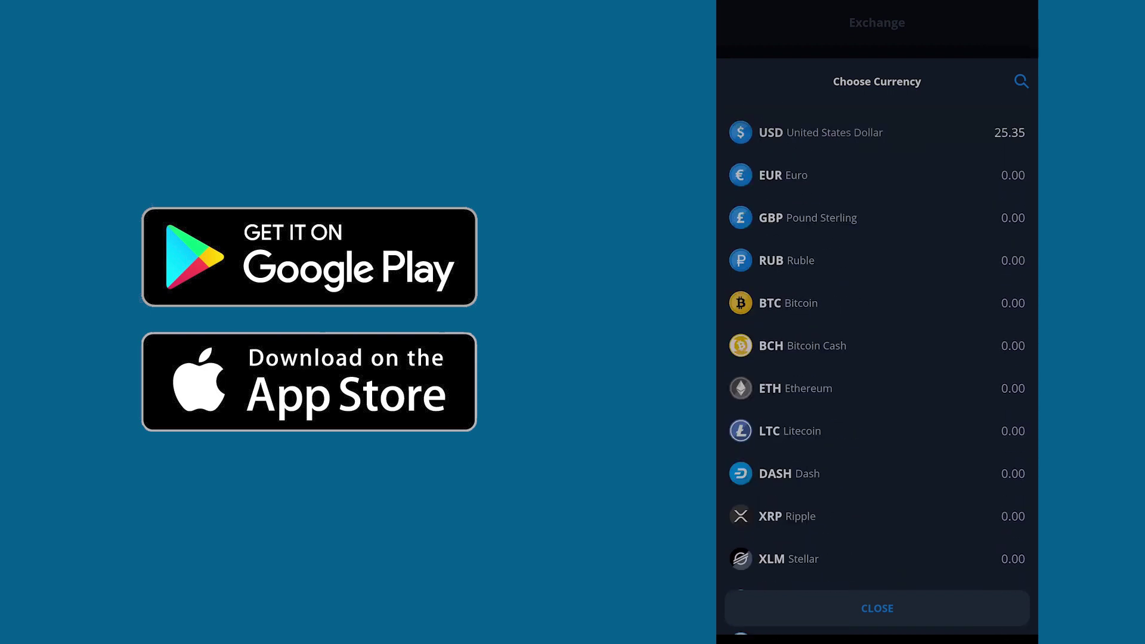
pyautogui.press('Escape')
pyautogui.click(877, 611)
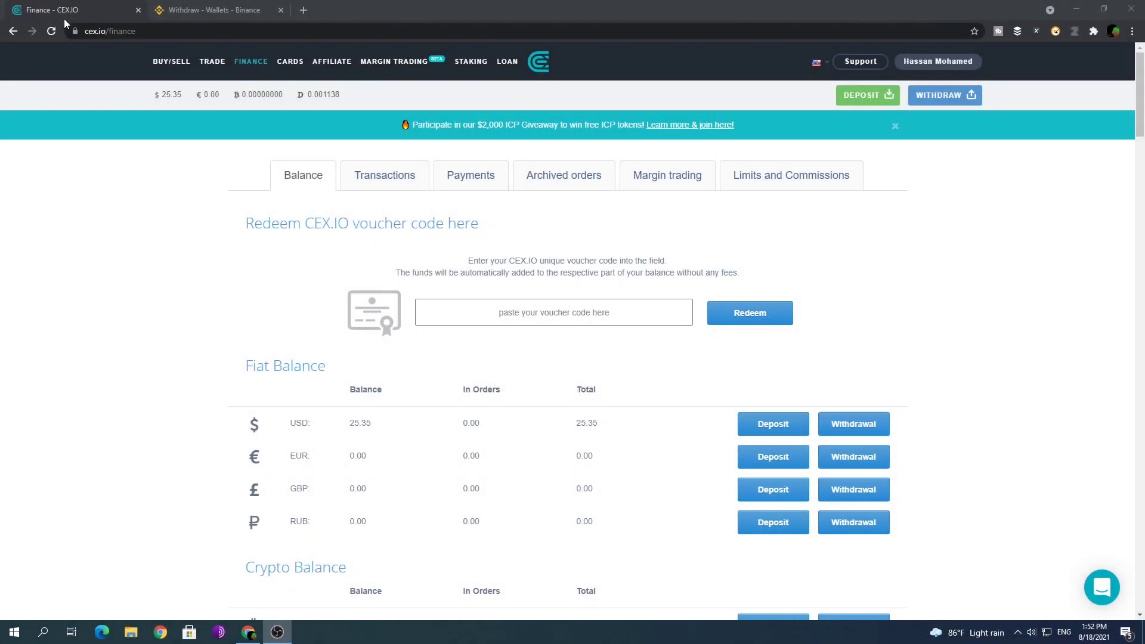
# Reload the Finance page and check the 25.35 USD balance.
pyautogui.click(51, 31)
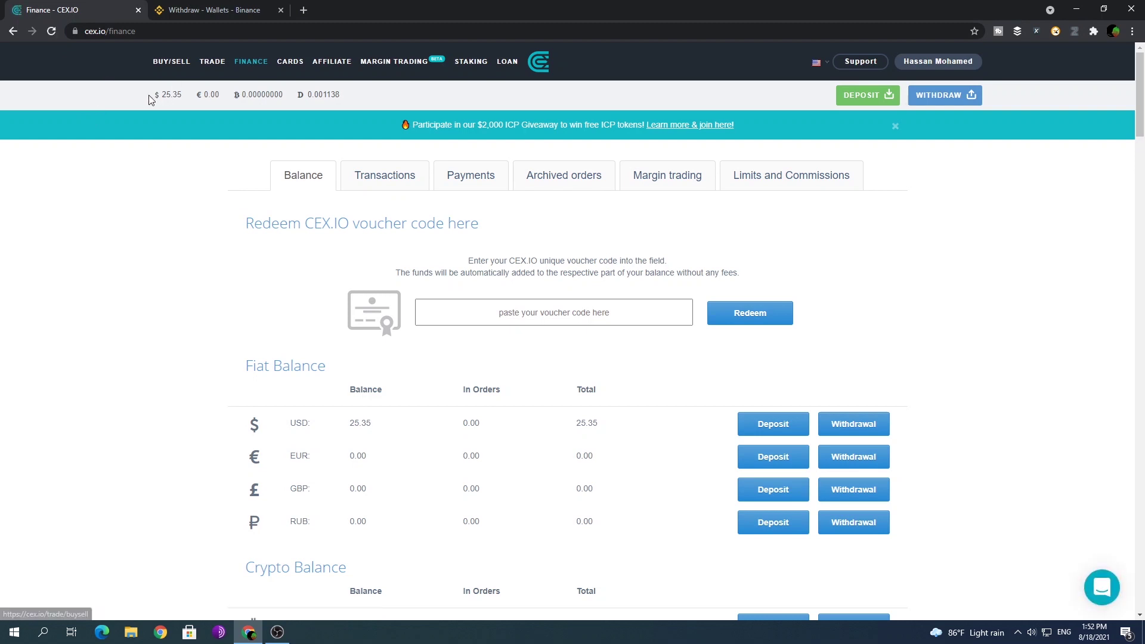
pyautogui.moveTo(181, 94); pyautogui.dragTo(164, 95)
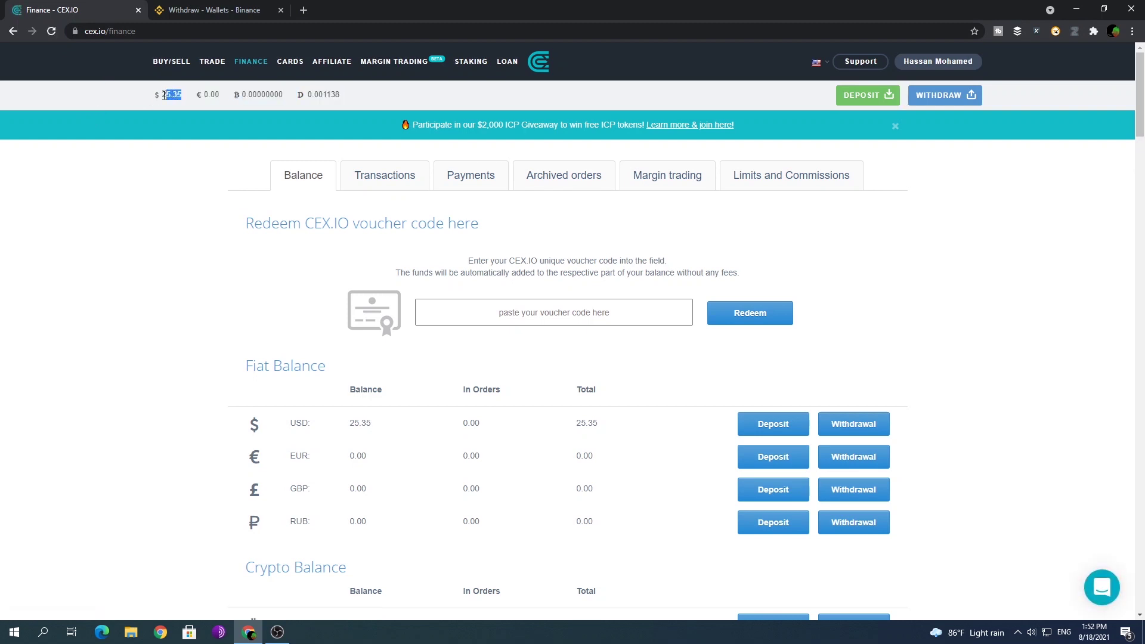
pyautogui.click(176, 99)
# Open the USD withdrawal page, note the 3.80 commission, then try amounts 3 and 2 and clear them.
pyautogui.click(950, 101)
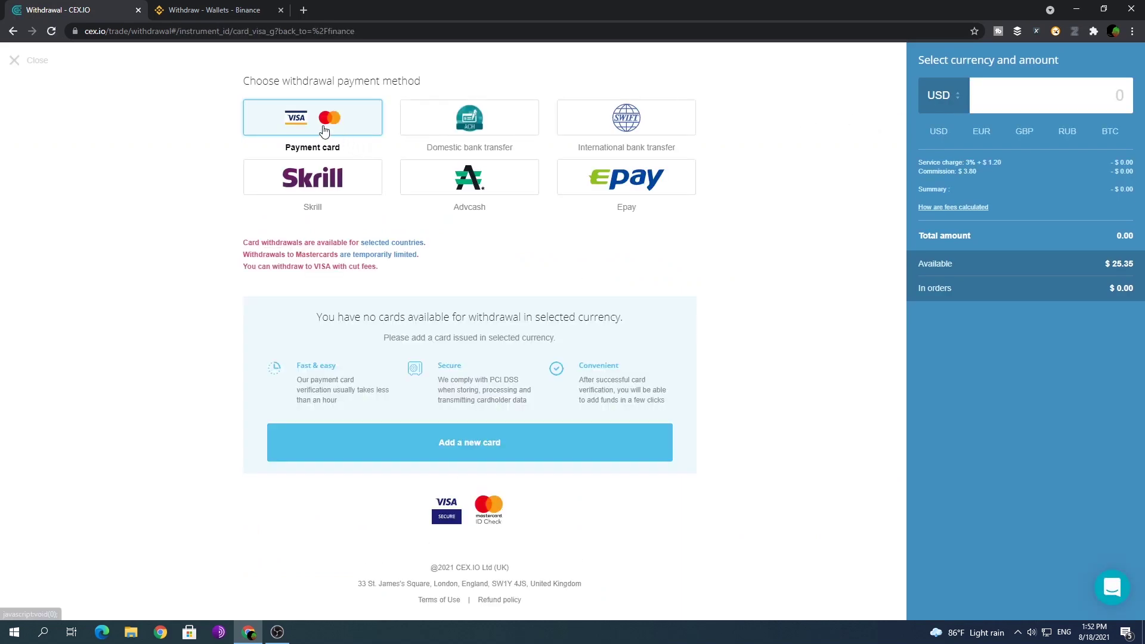
pyautogui.moveTo(981, 173); pyautogui.dragTo(964, 172)
pyautogui.click(967, 172)
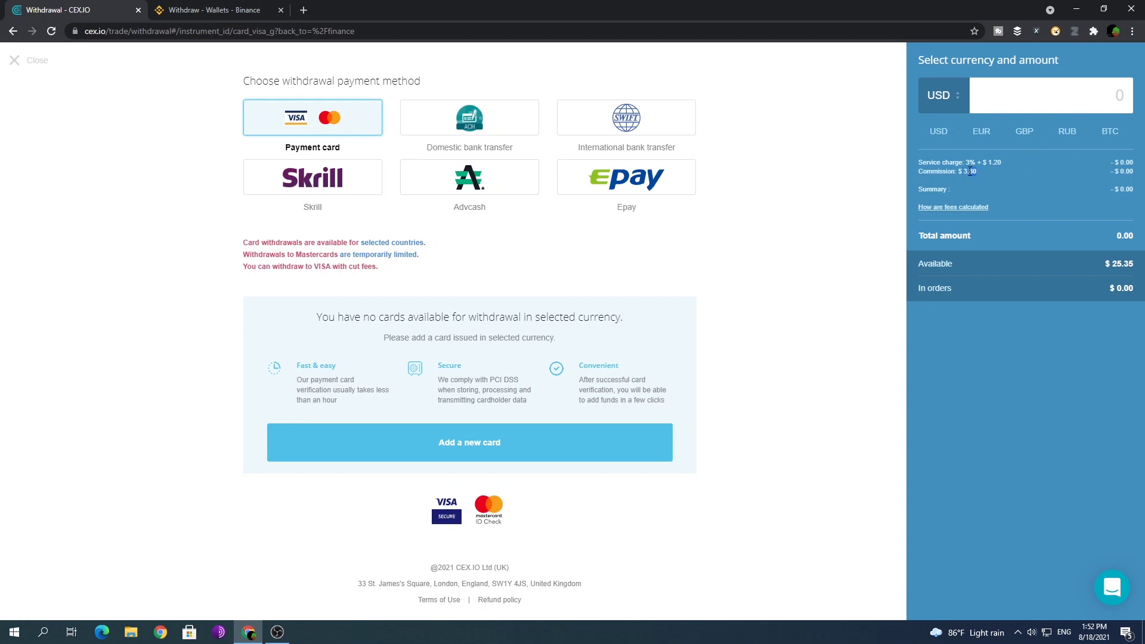
pyautogui.click(1085, 97)
pyautogui.write('3')
pyautogui.press('BackSpace')
pyautogui.write('2')
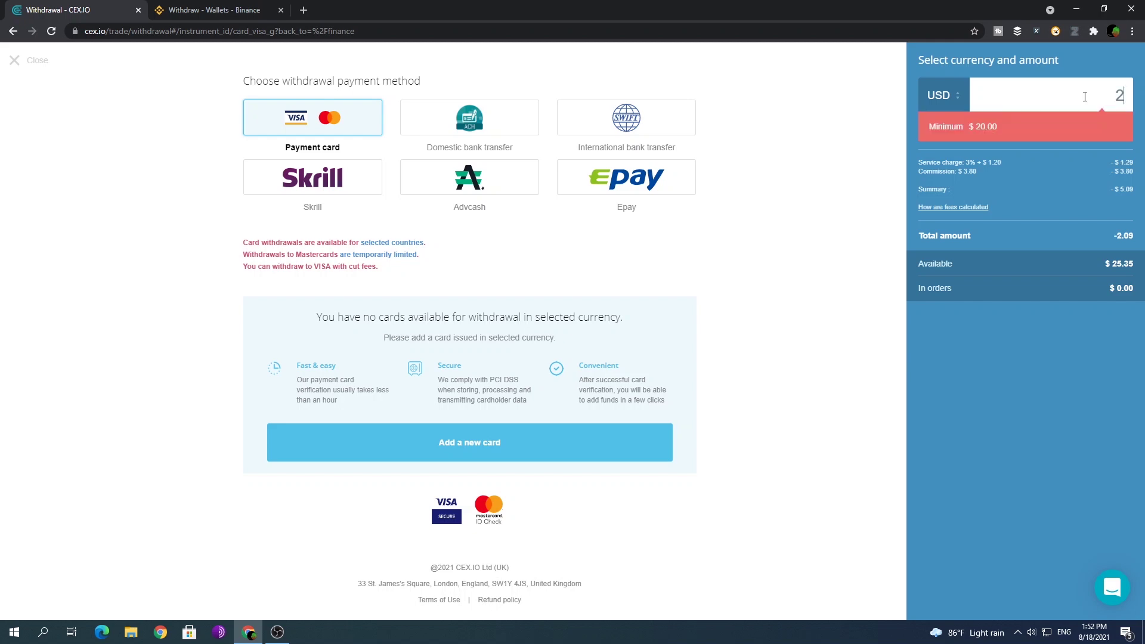
pyautogui.press('BackSpace')
# Choose Skrill as the withdrawal method and enter a test amount of 35 USD.
pyautogui.click(322, 176)
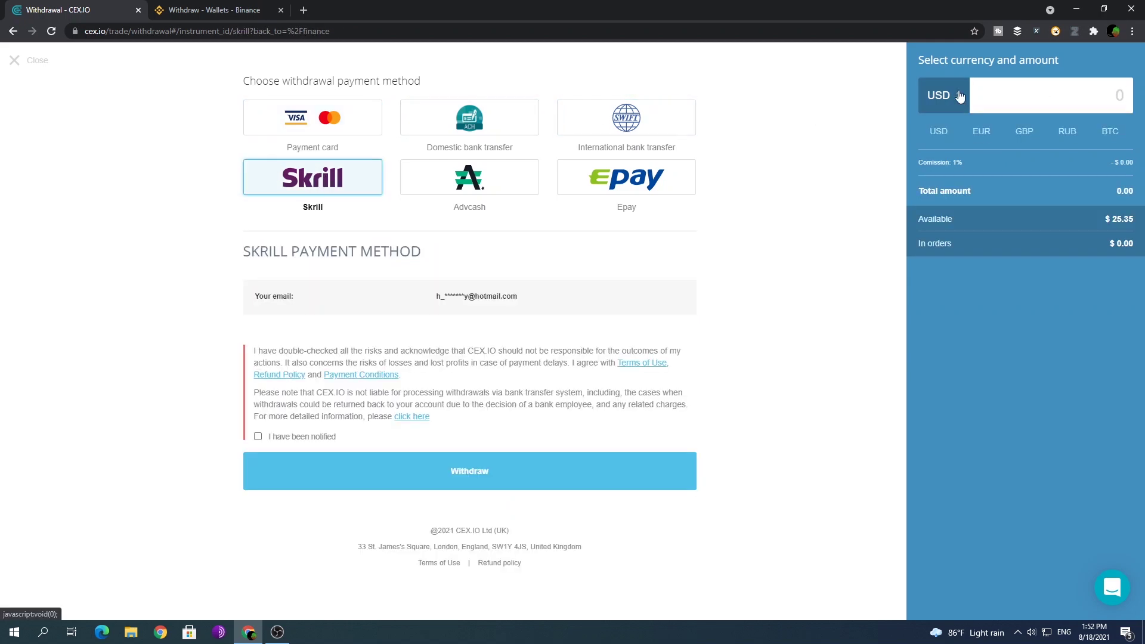
pyautogui.click(1052, 87)
pyautogui.write('1')
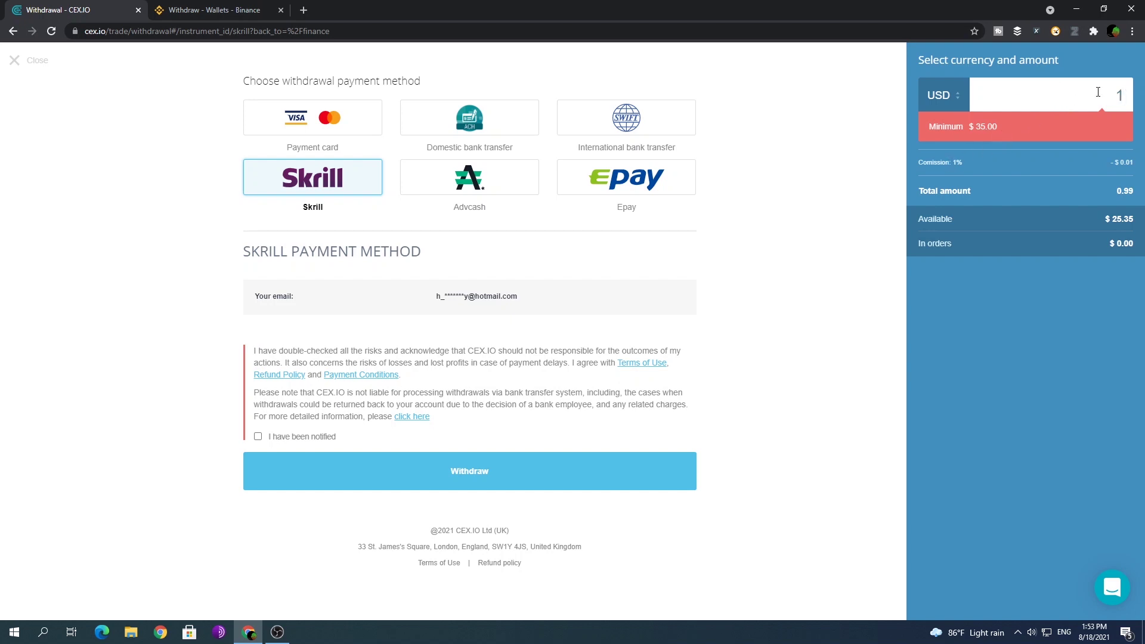
pyautogui.moveTo(1097, 92); pyautogui.dragTo(1142, 95)
pyautogui.write('35')
# Change the amount to 39, clear it back to 0, and tick 'I have been notified'.
pyautogui.moveTo(1125, 95); pyautogui.dragTo(1117, 95)
pyautogui.write('9')
pyautogui.moveTo(1067, 93); pyautogui.dragTo(1143, 98)
pyautogui.press('BackSpace')
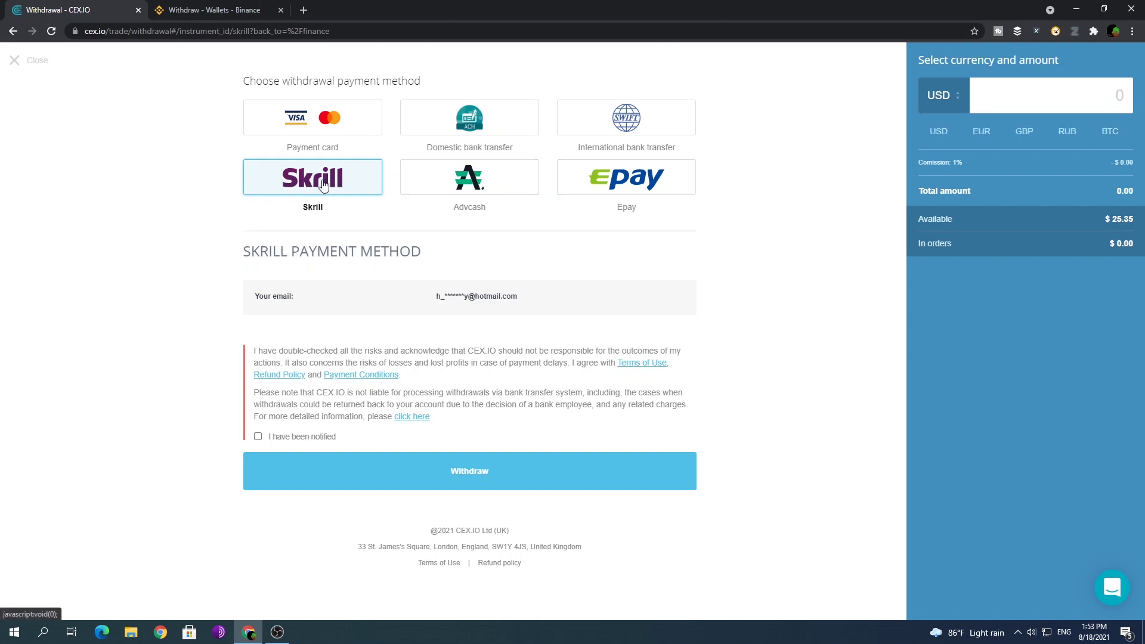
pyautogui.moveTo(435, 298); pyautogui.dragTo(523, 307)
pyautogui.click(258, 437)
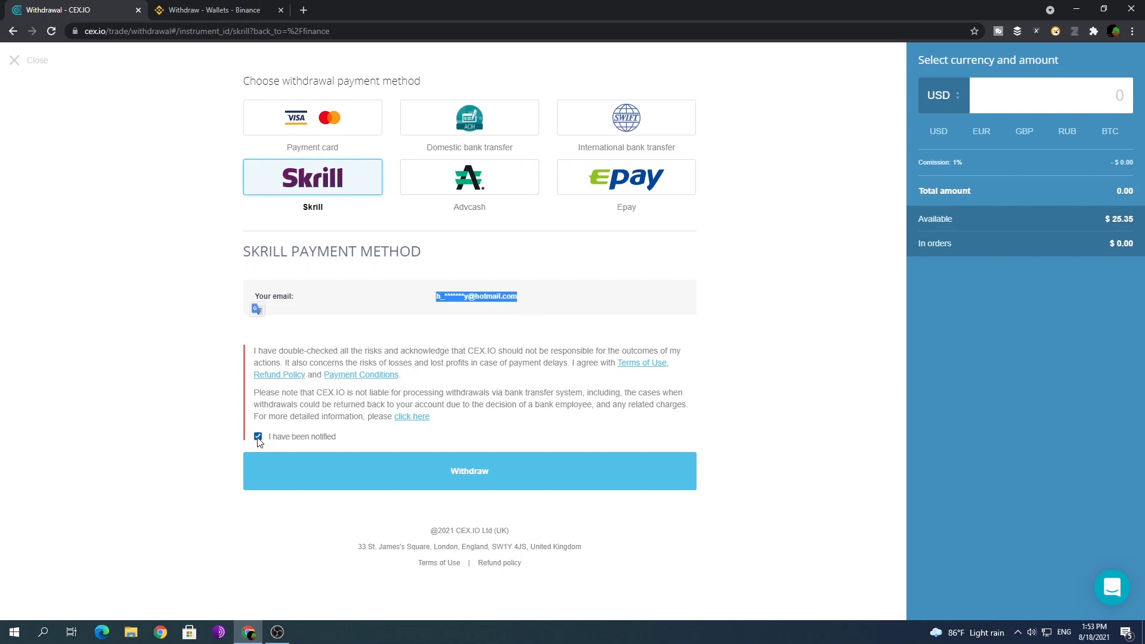